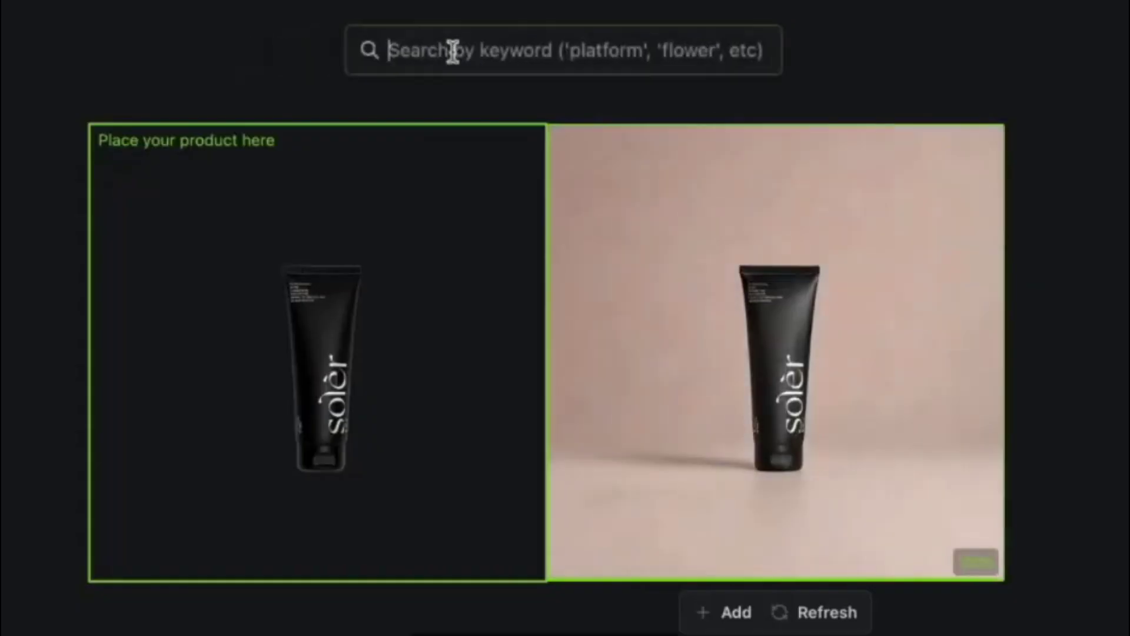
- Search props for 'platform' and 'stone', and place a rotated stone behind the platform at lower left
left_click(454, 50)
type("platform")
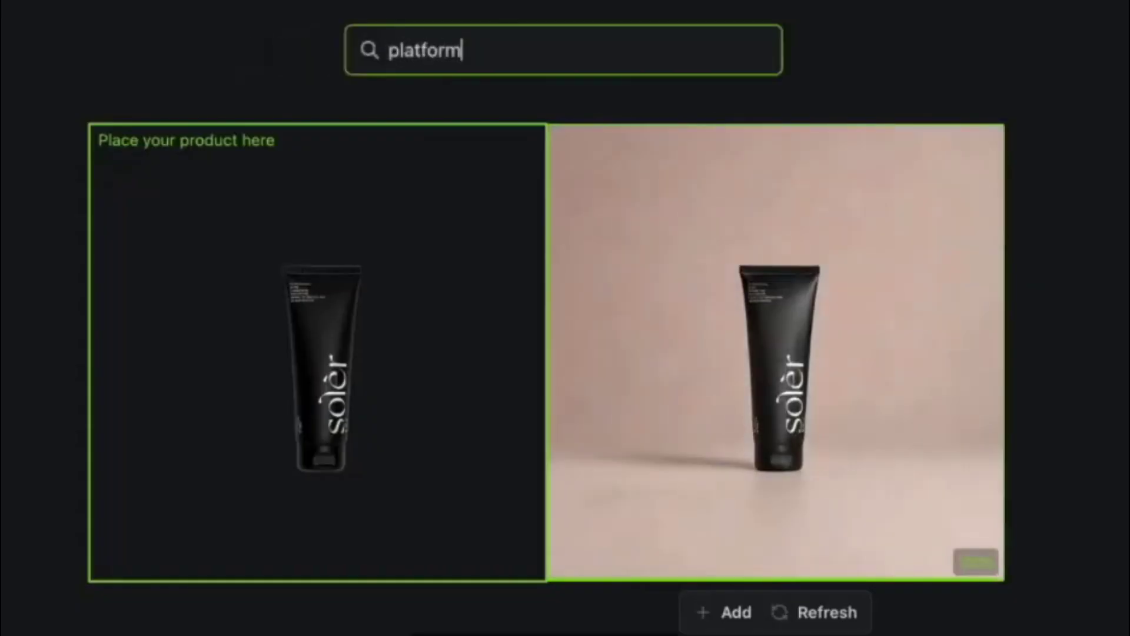
key("Return")
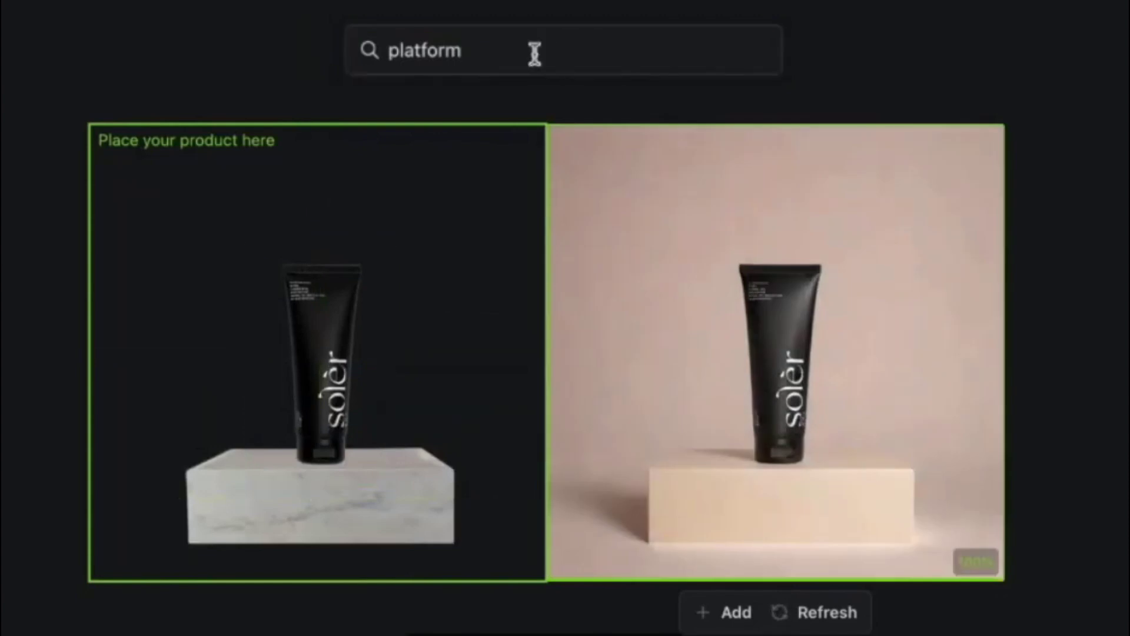
triple_click(533, 48)
type("stone")
key("Return")
left_click_drag(495, 295, 114, 497)
left_click(245, 606)
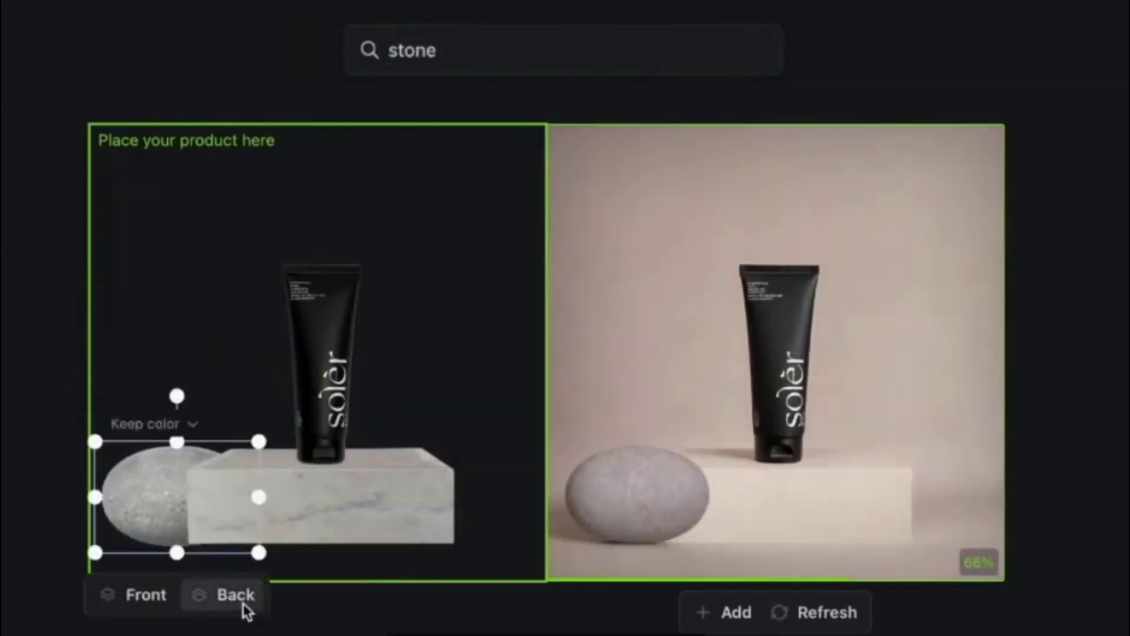
left_click_drag(176, 394, 153, 397)
- Add a second round stone by the platform and a large driftwood rotated across it
left_click(465, 39)
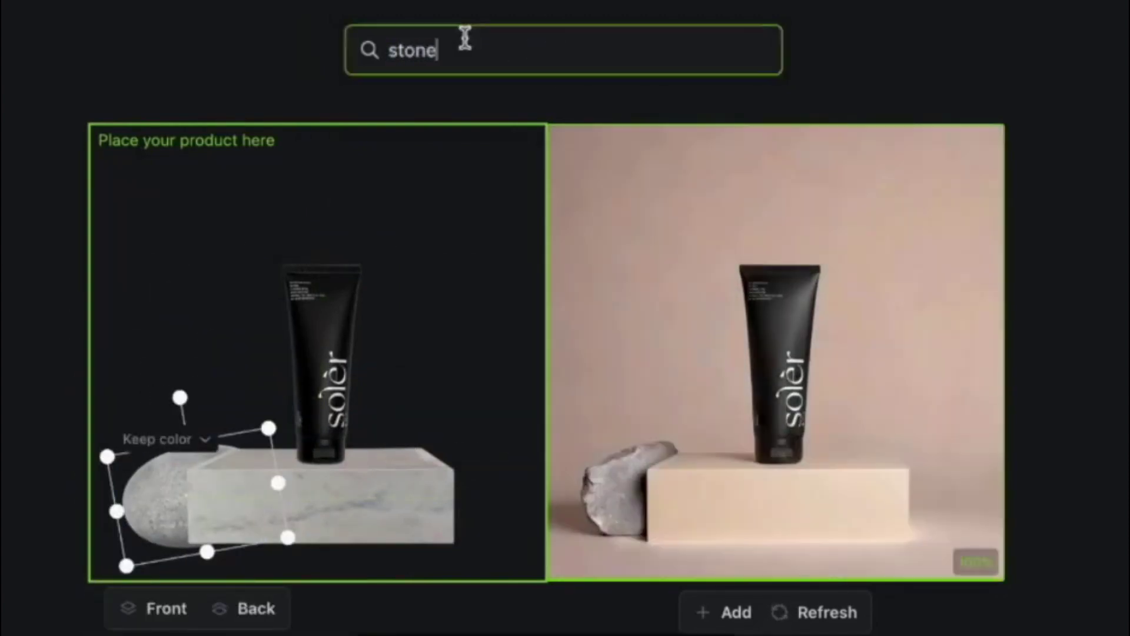
key("Return")
left_click_drag(92, 486, 147, 538)
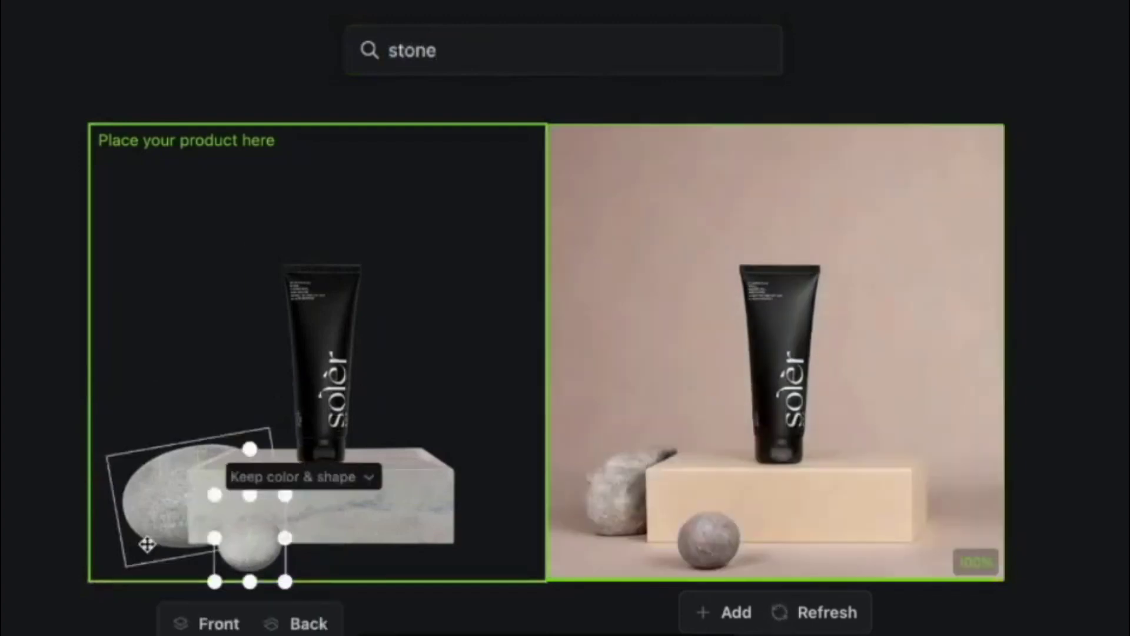
left_click(464, 51)
type("drift wood")
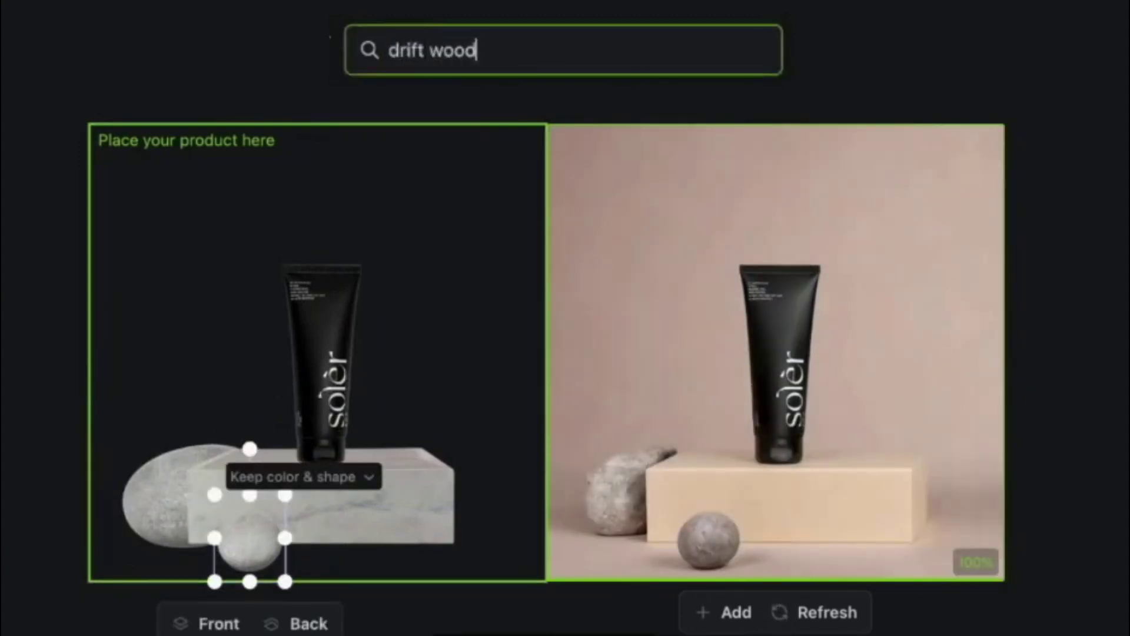
key("Return")
left_click_drag(422, 478, 175, 469)
left_click_drag(272, 386, 189, 398)
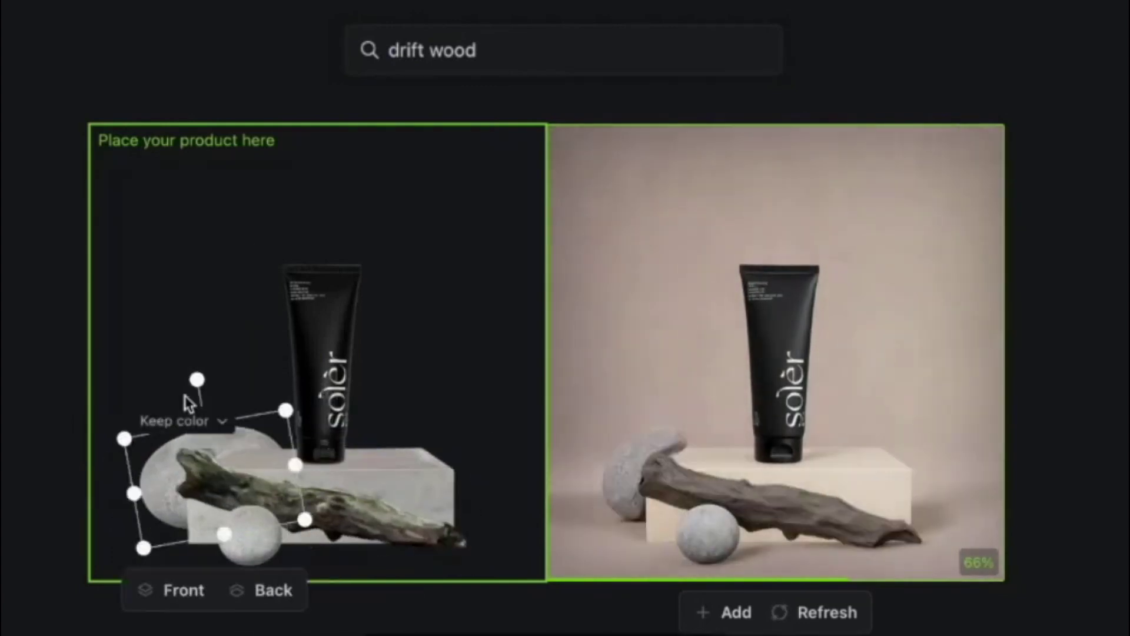
- Search the props library for 'water droplet'
key("ctrl+a")
left_click(485, 31)
key("ctrl+a")
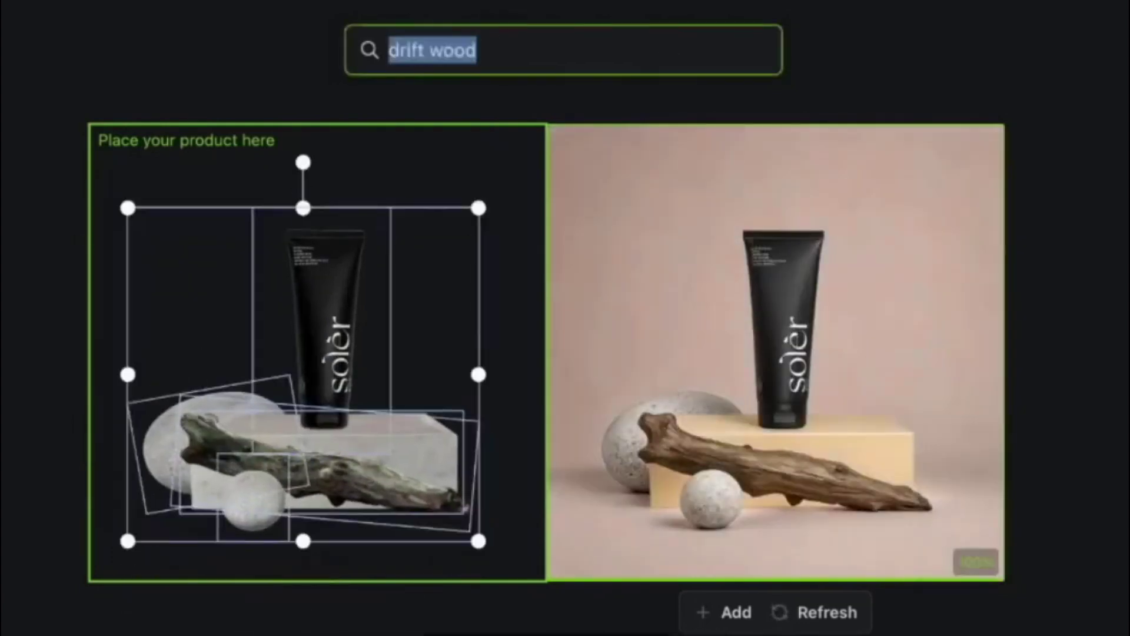
type("water droplet")
key("Return")
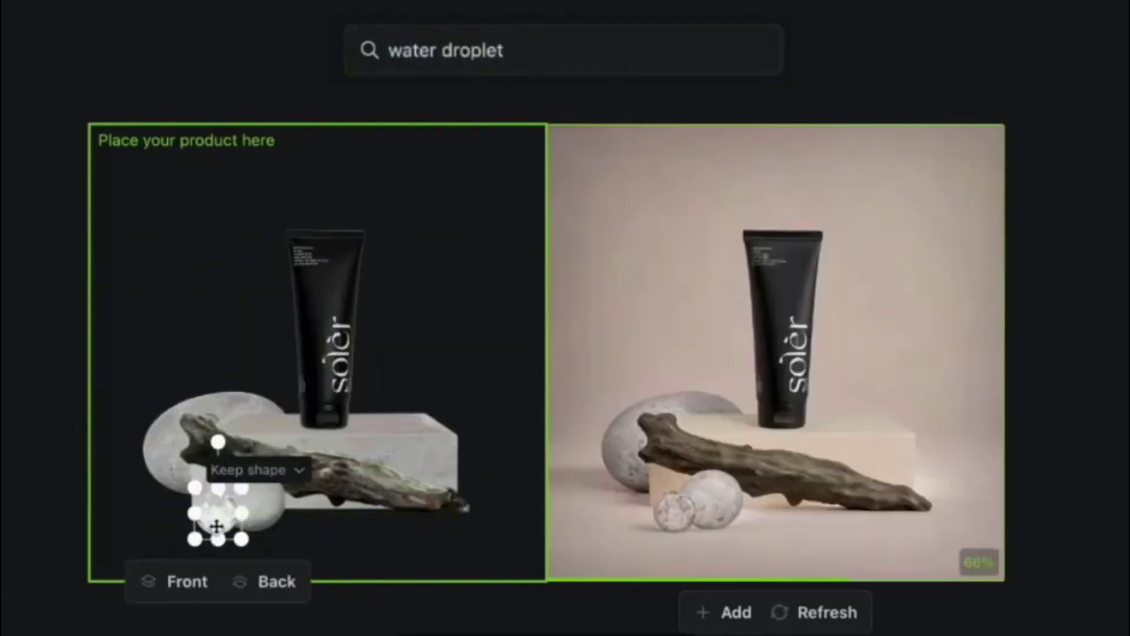
key("BackSpace")
key("BackSpace")
key("BackSpace")
key("BackSpace")
key("BackSpace")
key("BackSpace")
key("BackSpace")
key("BackSpace")
key("BackSpace")
type("r droplet")
key("Return")
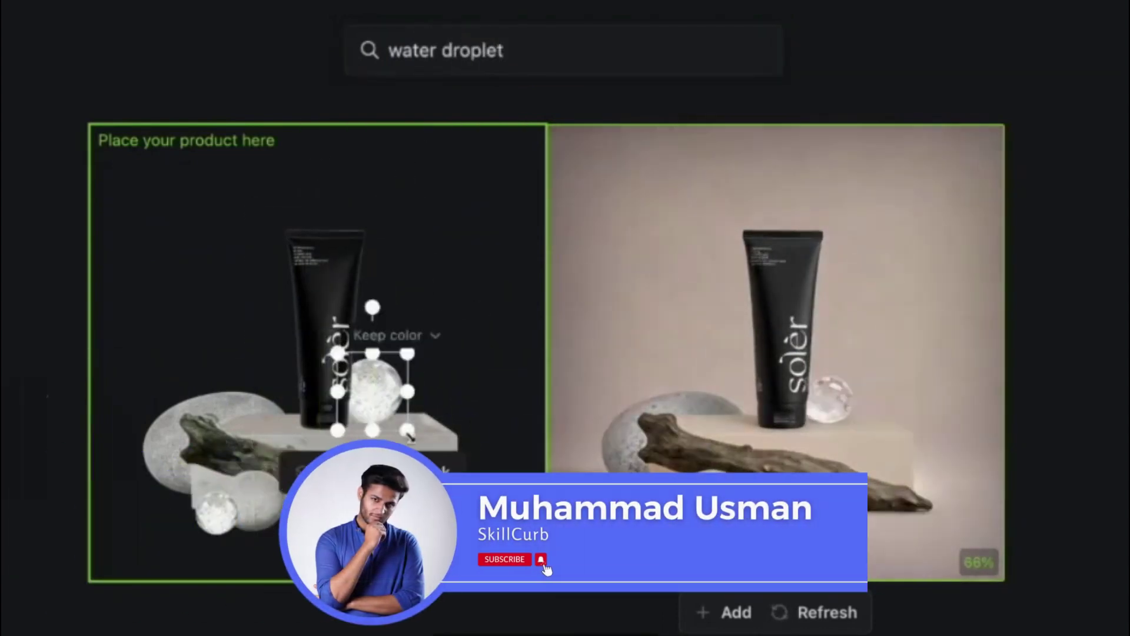
left_click(341, 26)
key("ctrl+a")
type("water dro")
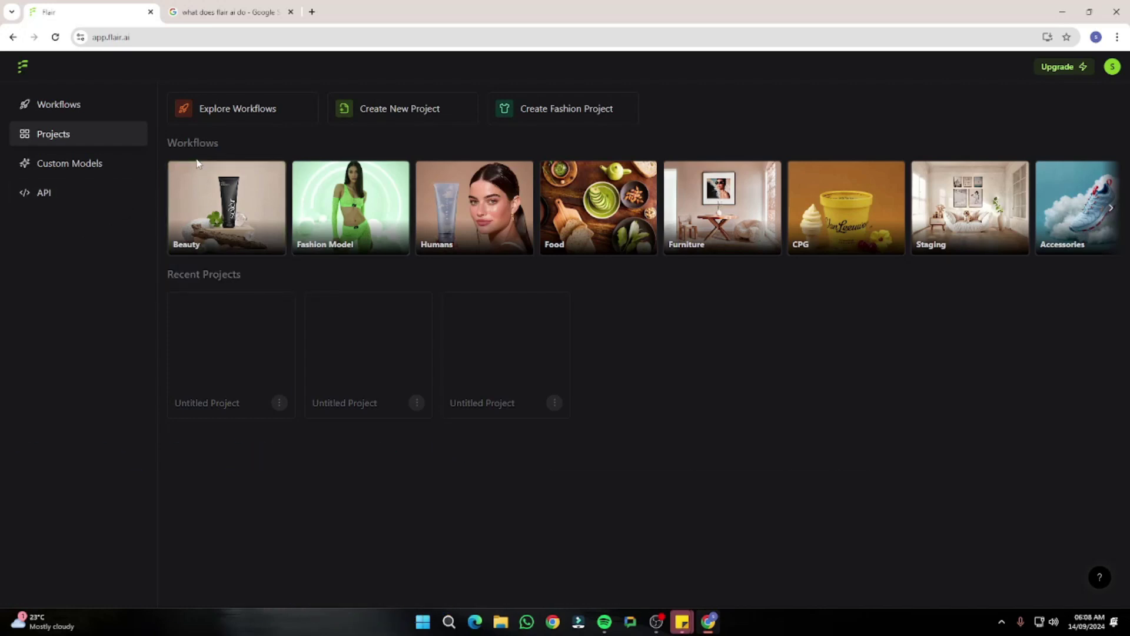
- Advance the workflow categories carousel to reveal more categories
left_click(1113, 209)
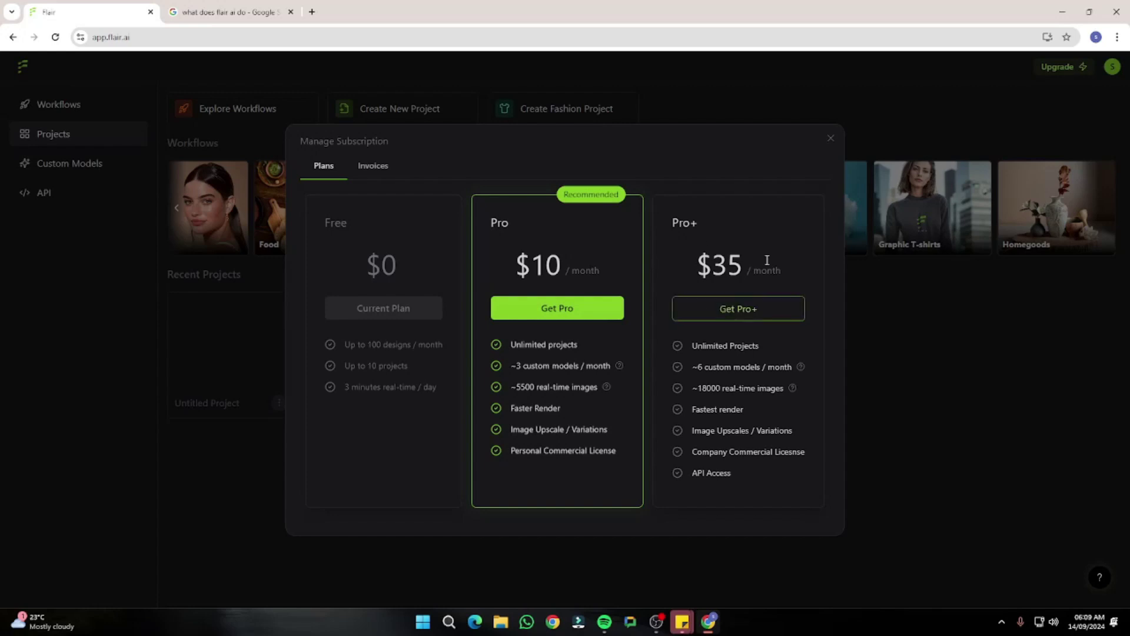
- Close the Manage Subscription dialog, reopen it via Upgrade, and close it again
left_click(829, 139)
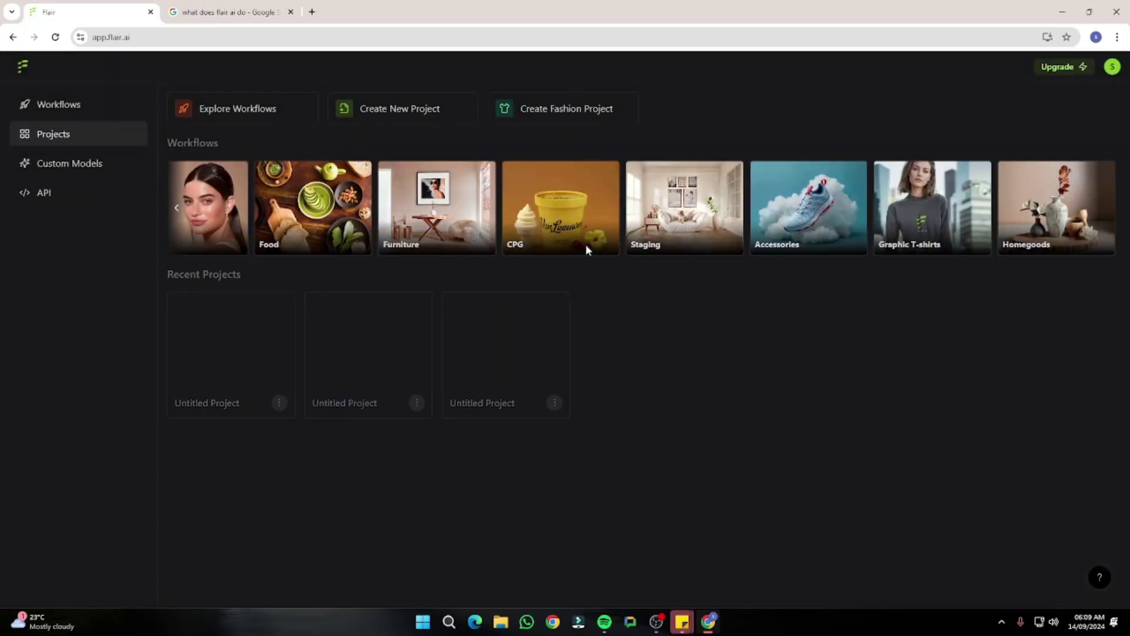
left_click(1083, 67)
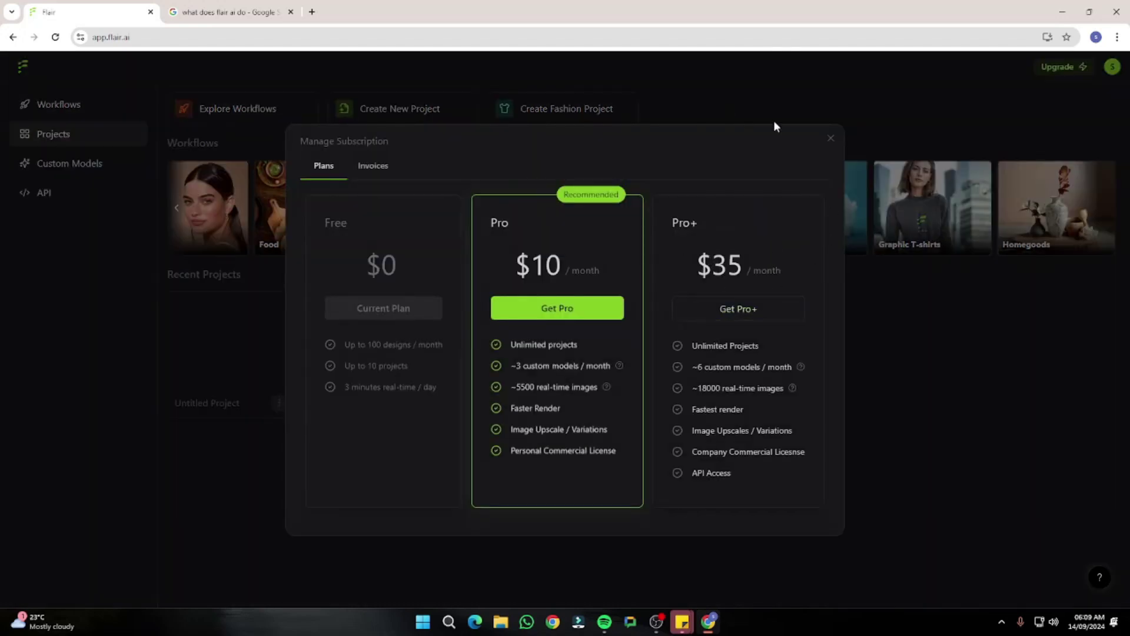
left_click(831, 140)
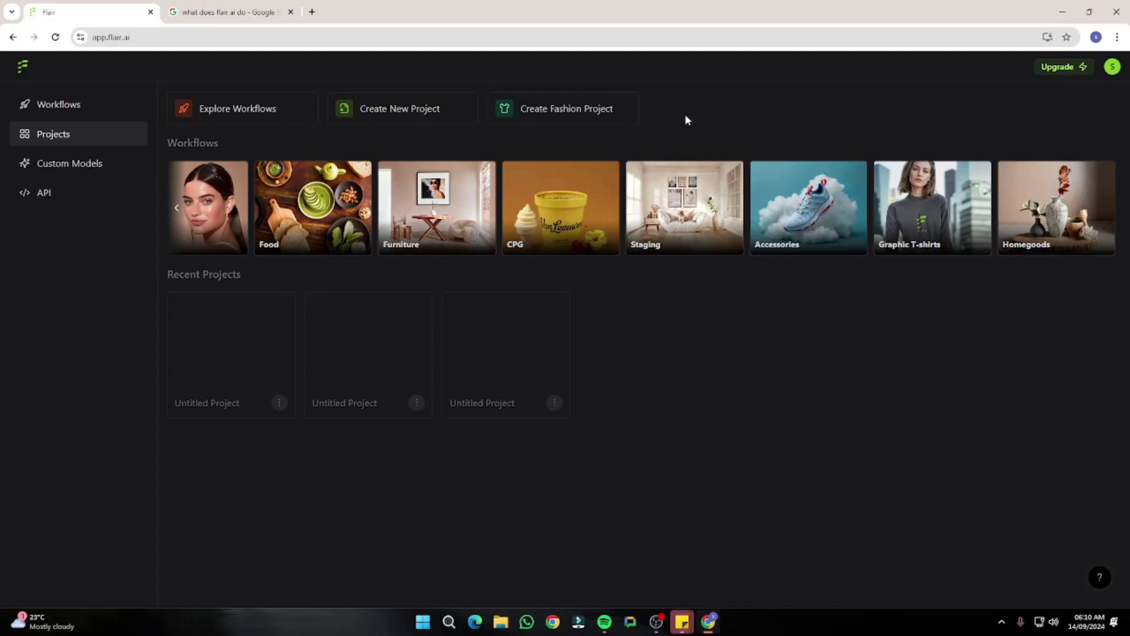
- Create a new product photography project and browse its templates
left_click(431, 121)
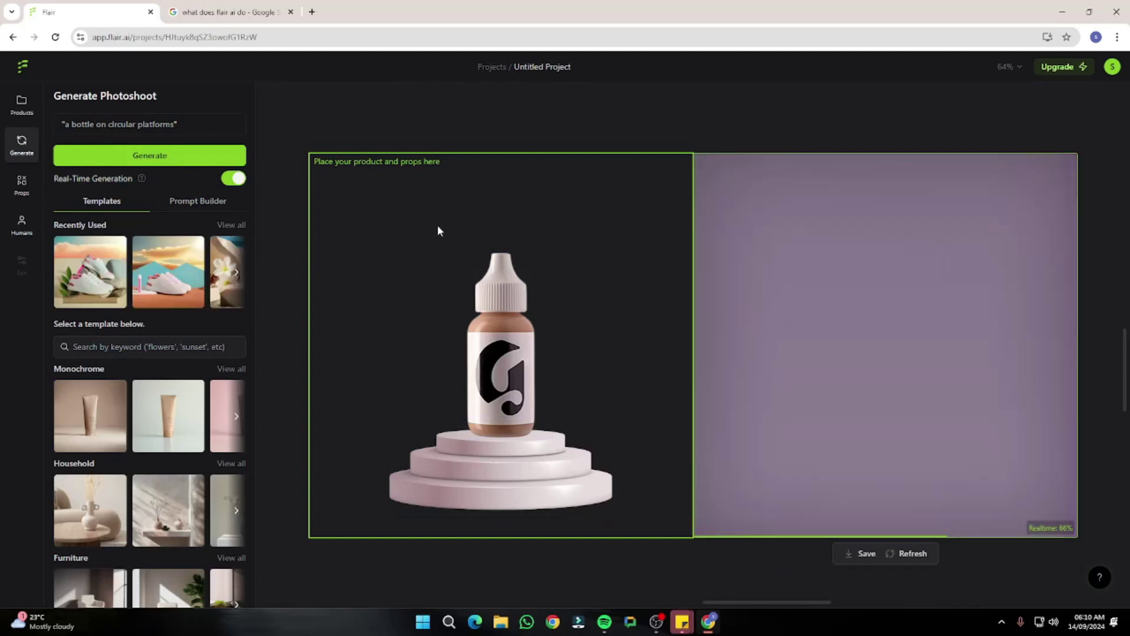
scroll(171, 316, "down", 5)
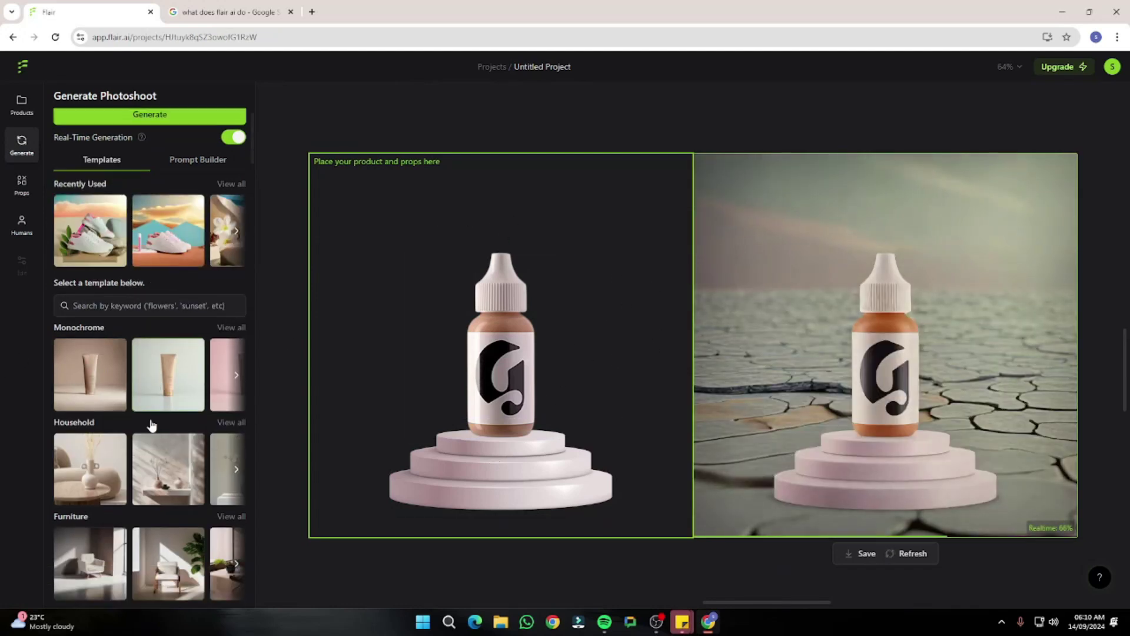
scroll(436, 420, "up", 5)
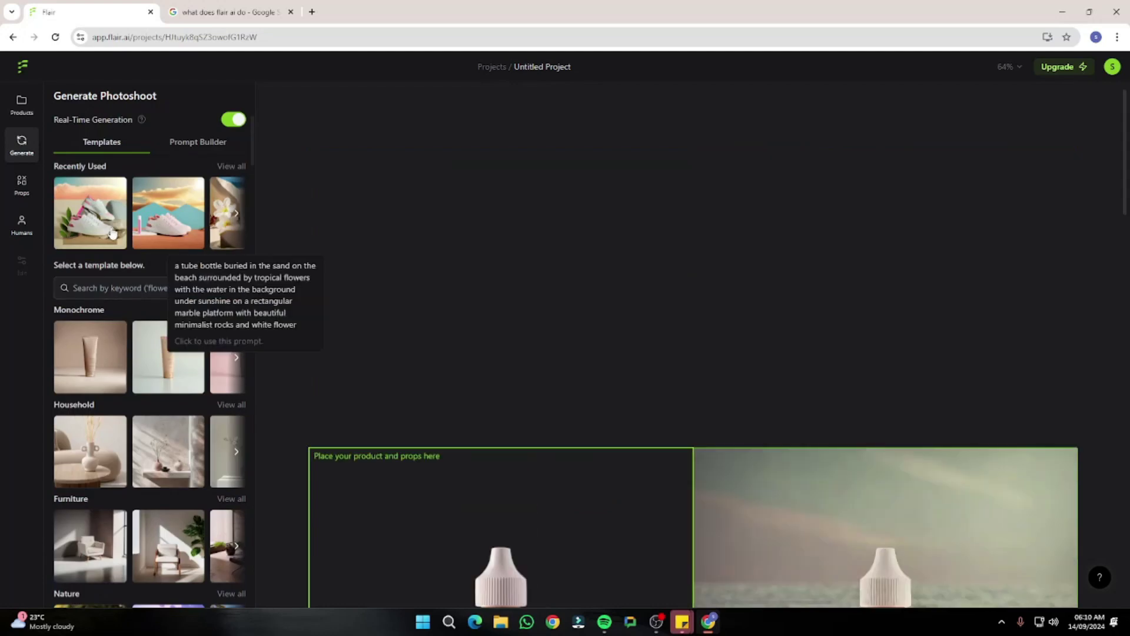
scroll(472, 328, "down", 6)
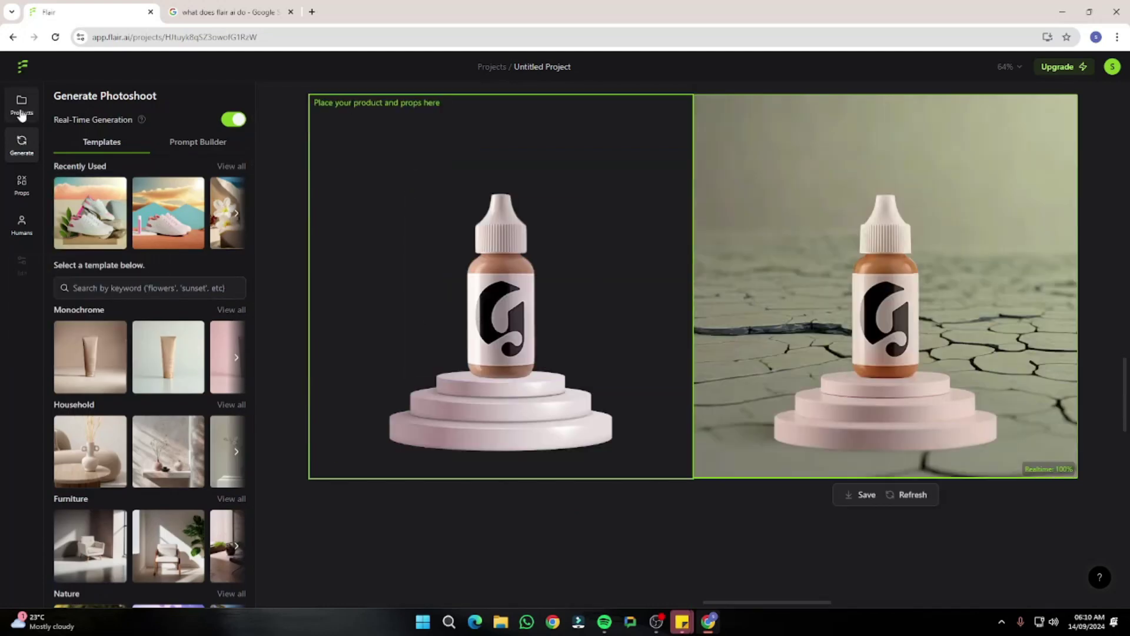
- Look in the Products library, then return to the Generate panel's options
left_click(21, 105)
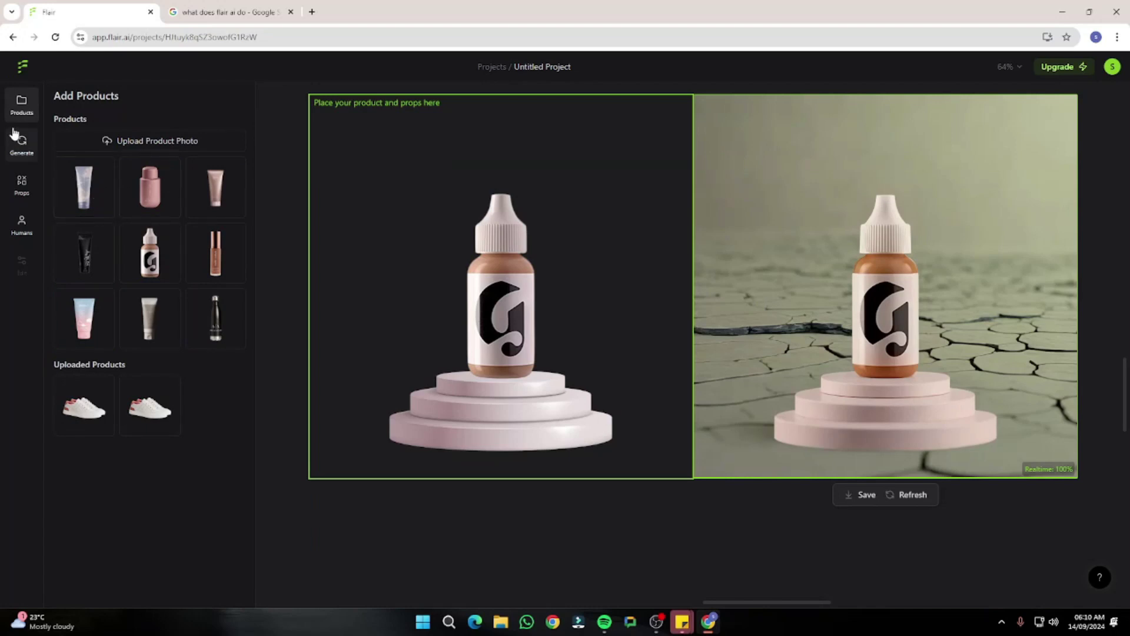
left_click(21, 145)
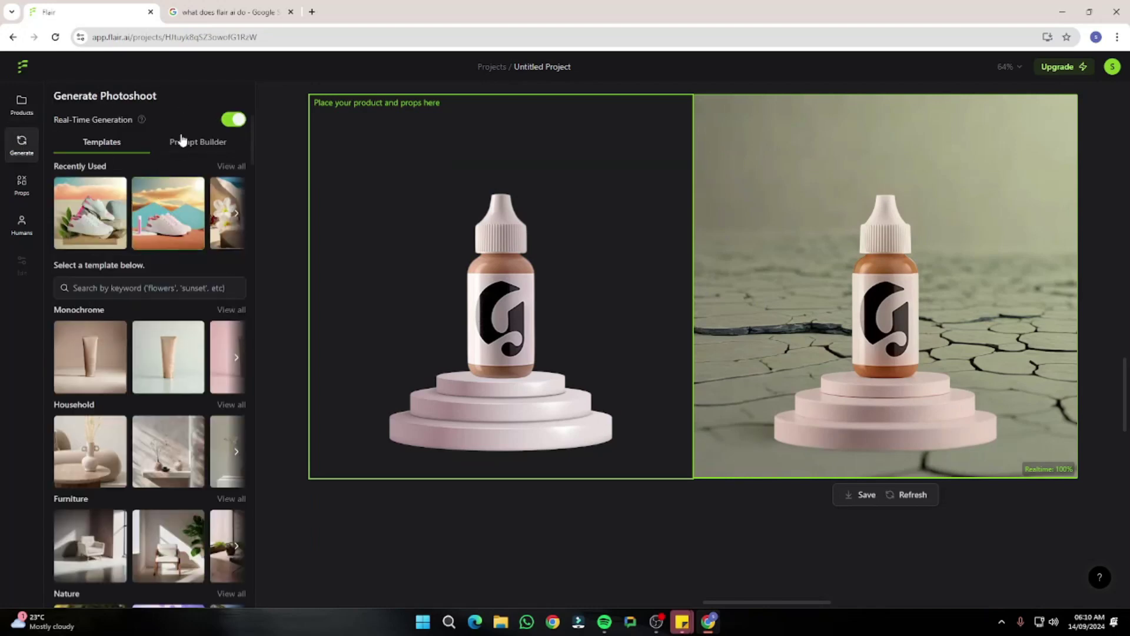
scroll(212, 414, "down", 8)
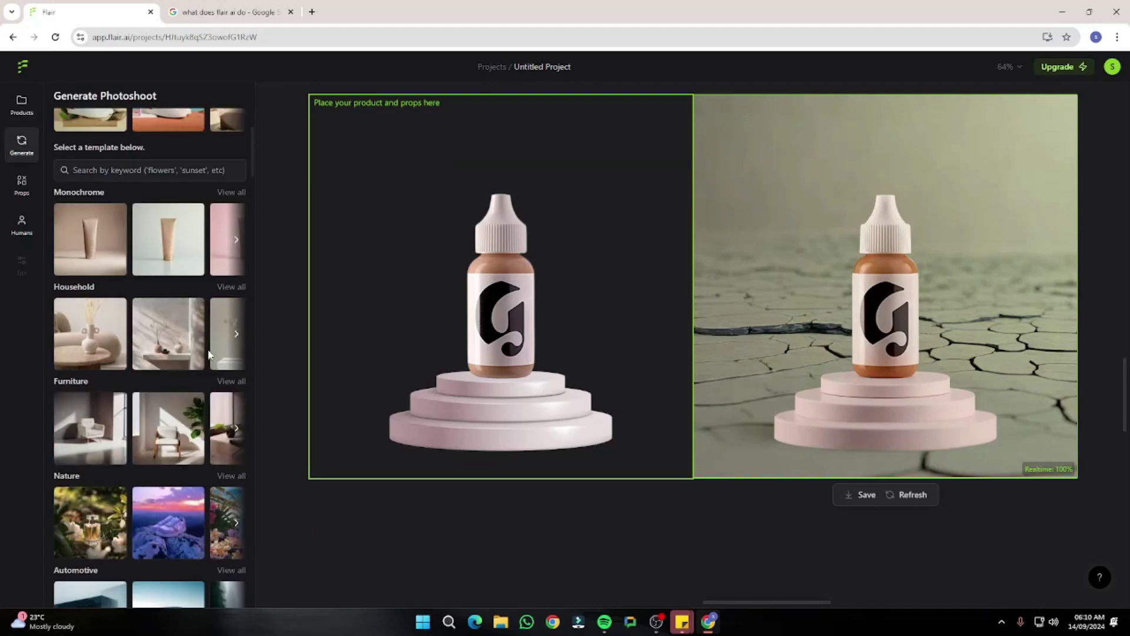
scroll(185, 361, "down", 3)
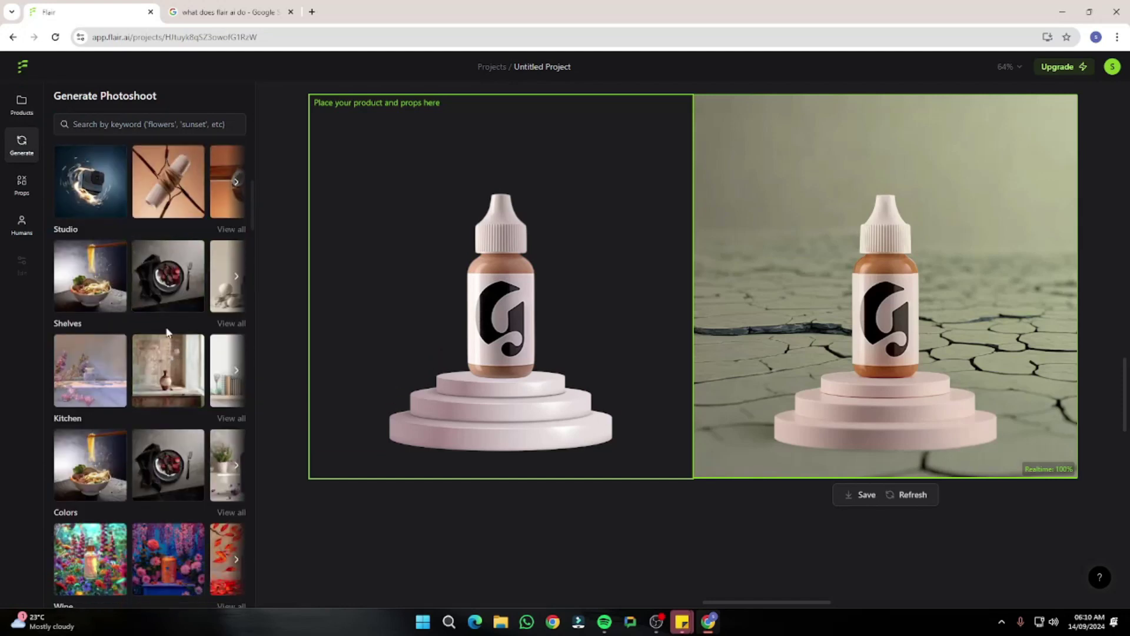
scroll(160, 328, "down", 5)
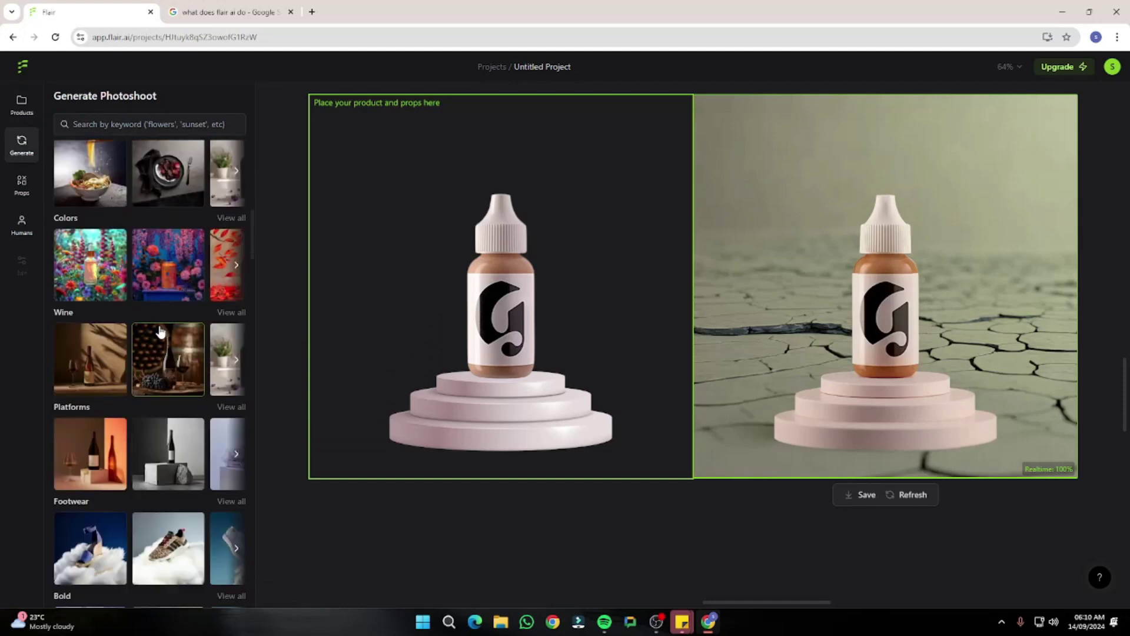
scroll(160, 330, "up", 15)
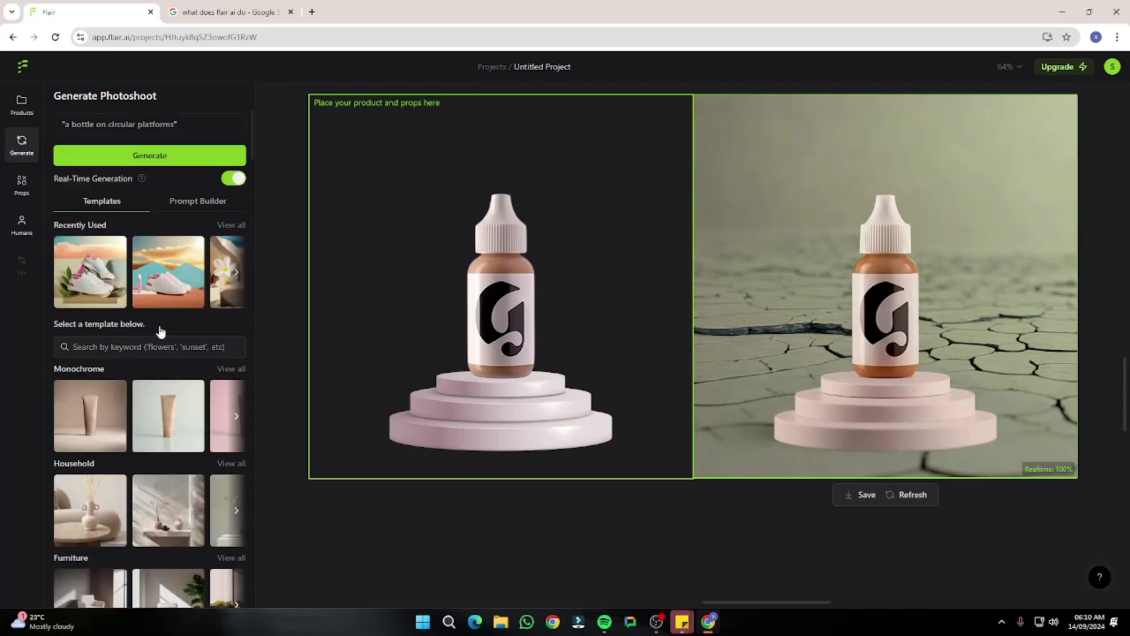
- Switch the prompt to the Prompt Builder form and open the Props library
left_click(189, 205)
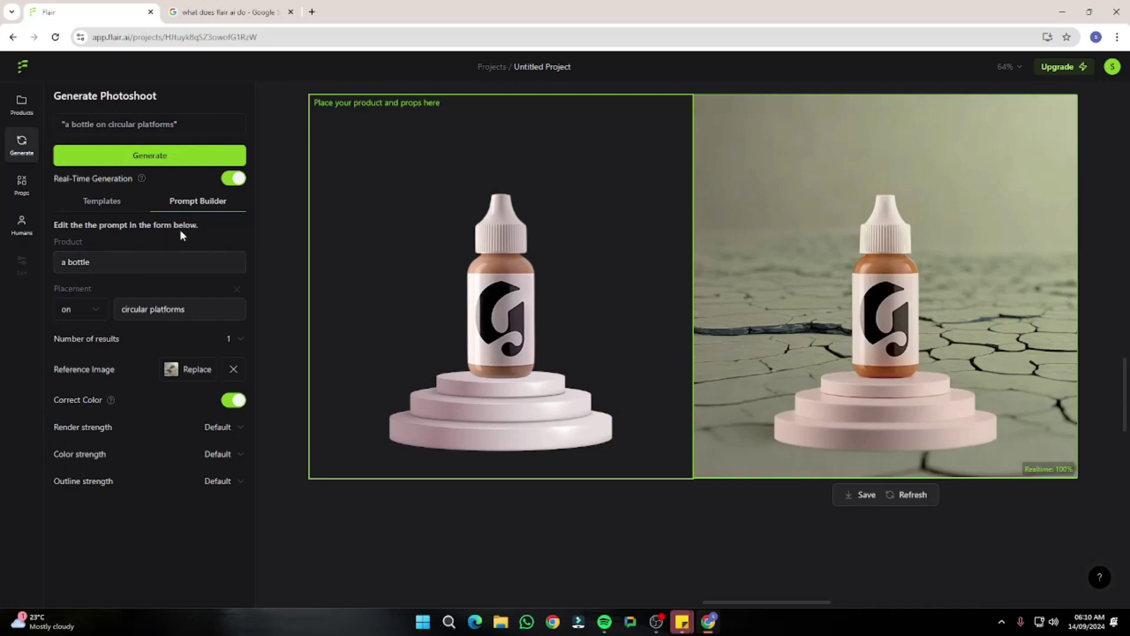
left_click(24, 186)
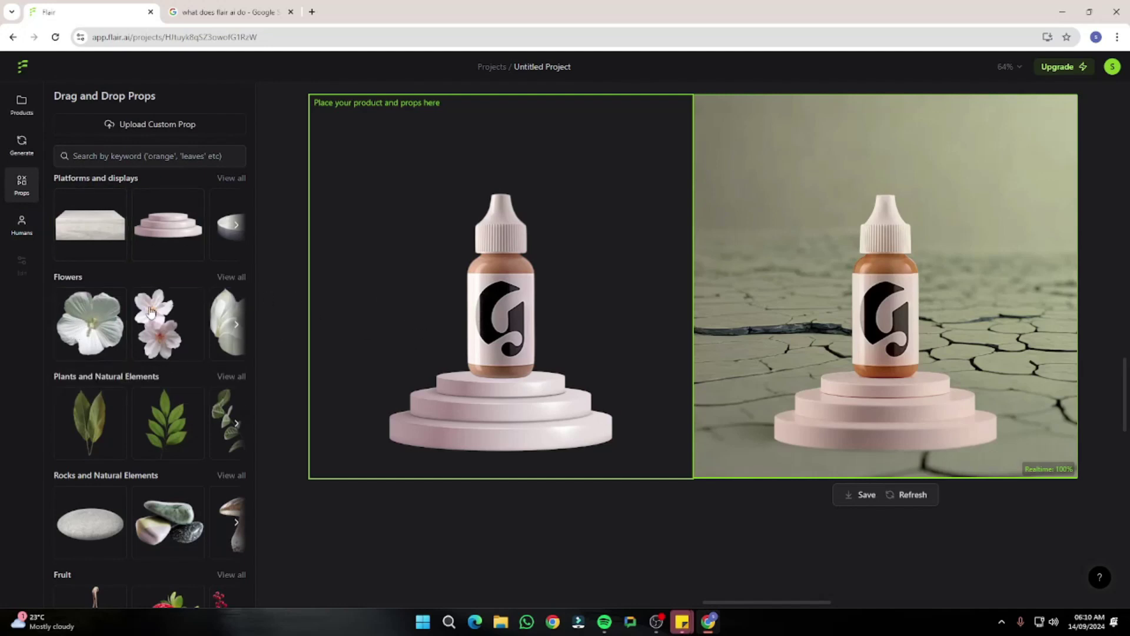
- Place a shrunken white flower on the bottle's base, sent behind the bottle
left_click_drag(121, 318, 613, 324)
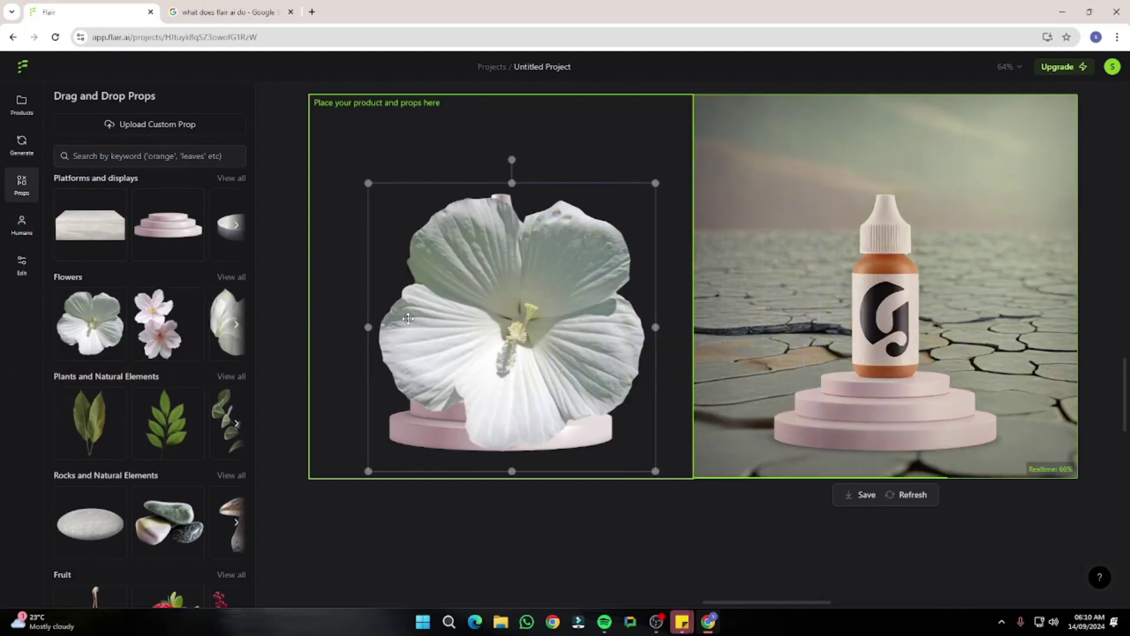
left_click_drag(320, 183, 429, 298)
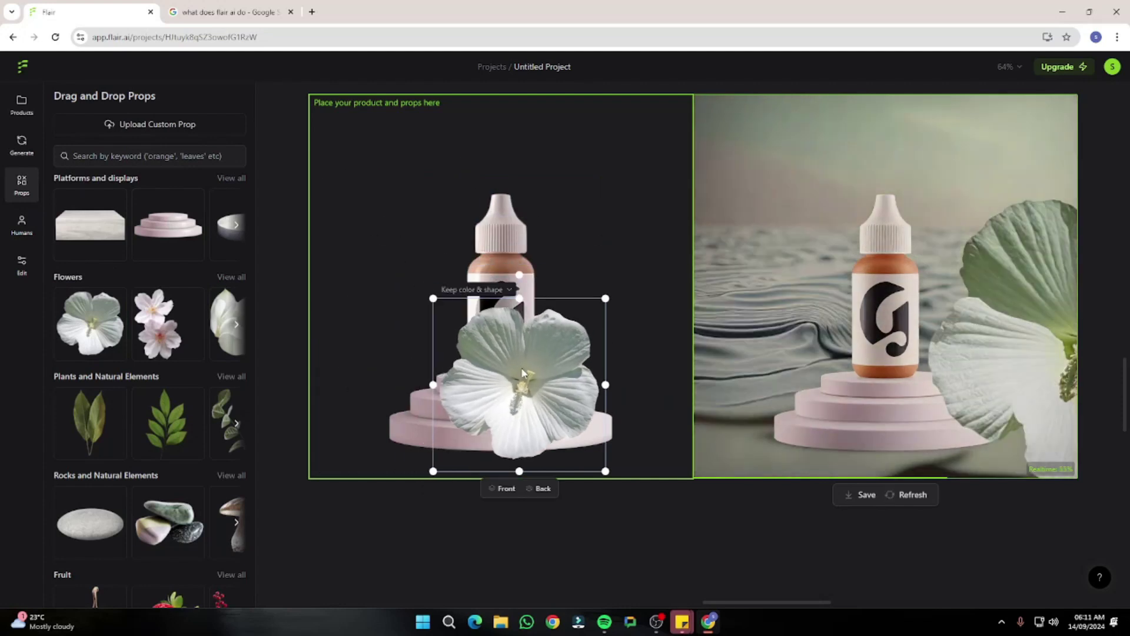
left_click_drag(514, 363, 451, 351)
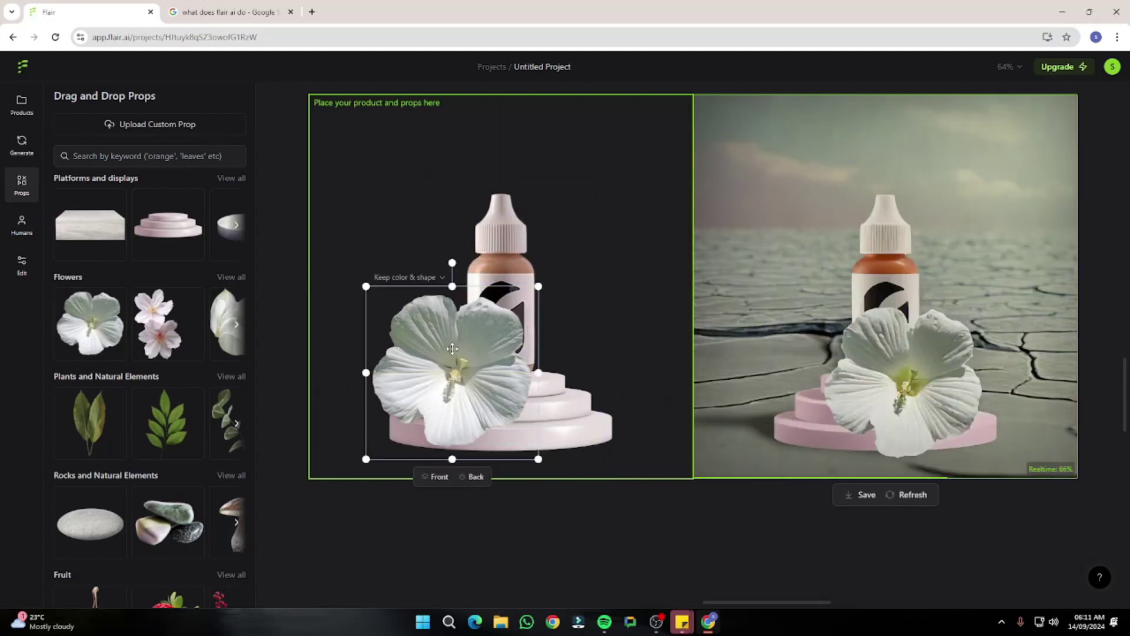
left_click(473, 477)
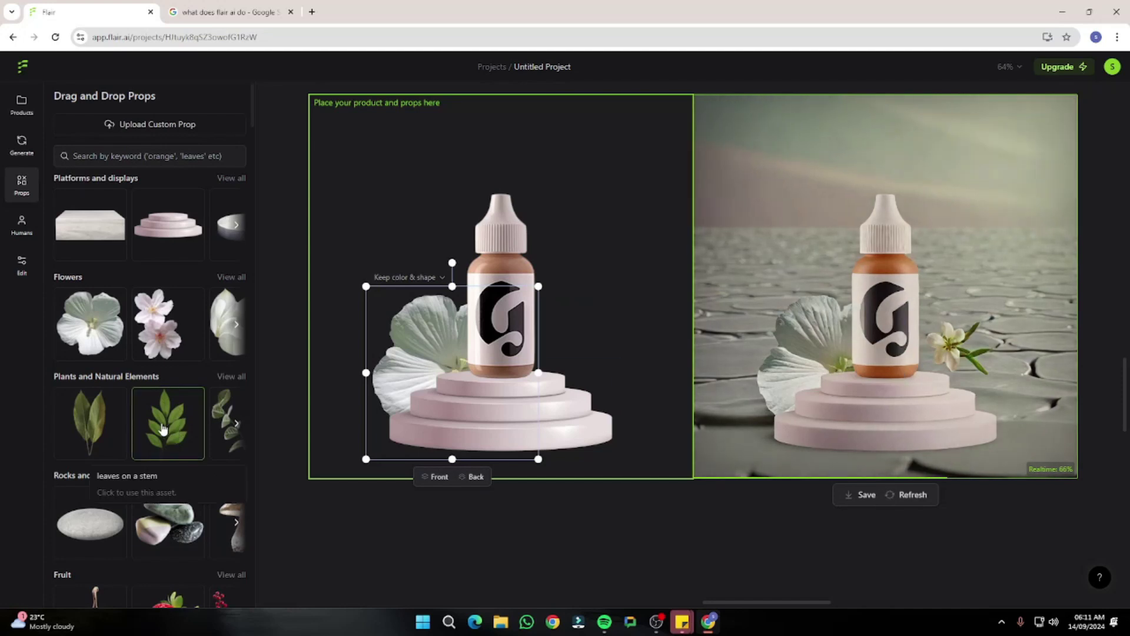
- Position a 'leaves on a stem' prop beside the bottle's right side, then show the Humans library
left_click(165, 428)
left_click_drag(580, 241, 647, 278)
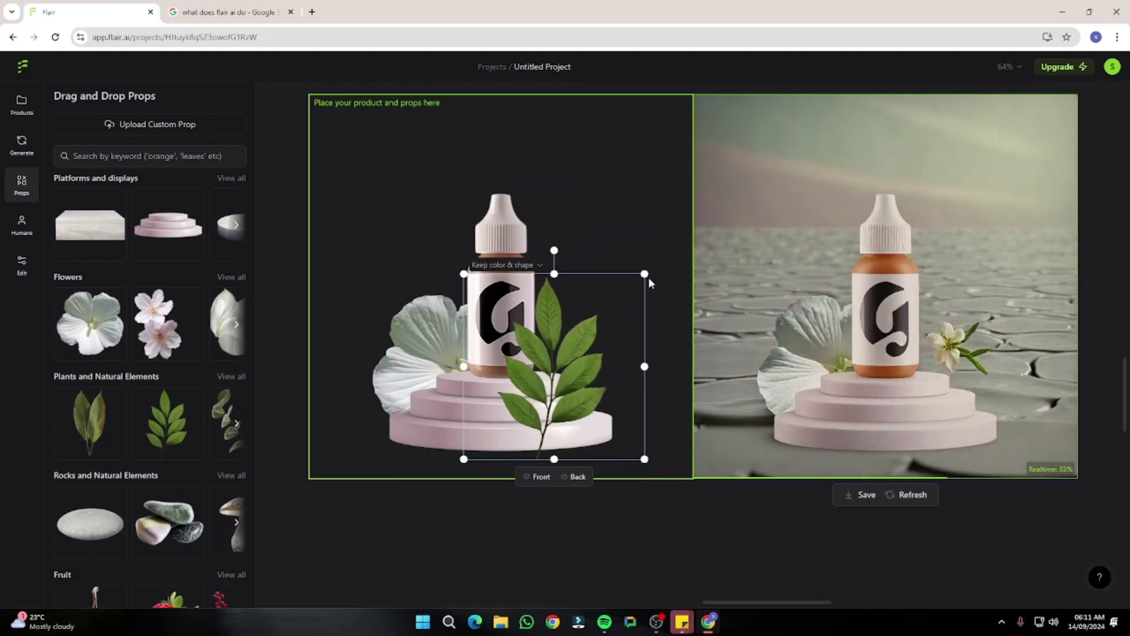
left_click_drag(581, 375, 638, 361)
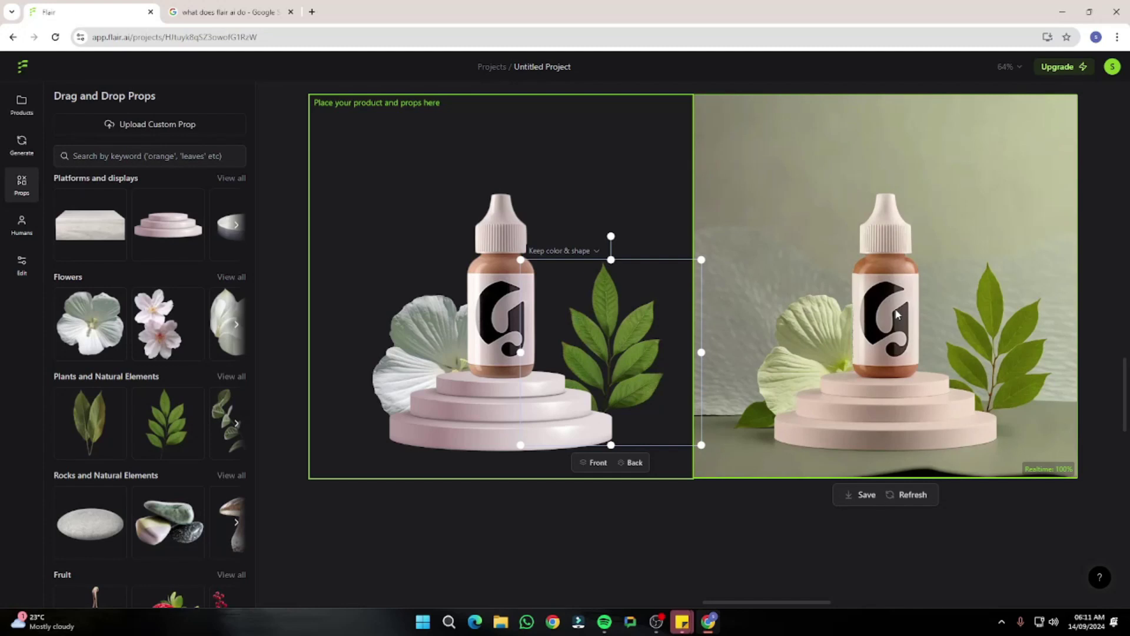
left_click(22, 223)
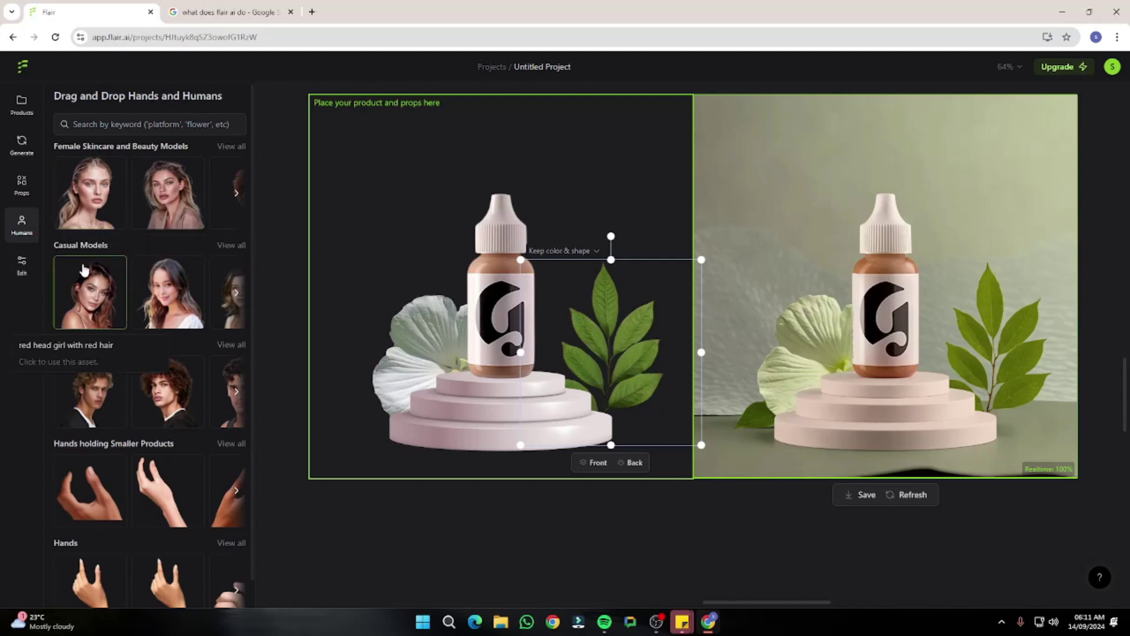
- Open the Edit Image panel with Remove Background, Magic Erase, Upscale and Image Variations
scroll(90, 250, "down", 1)
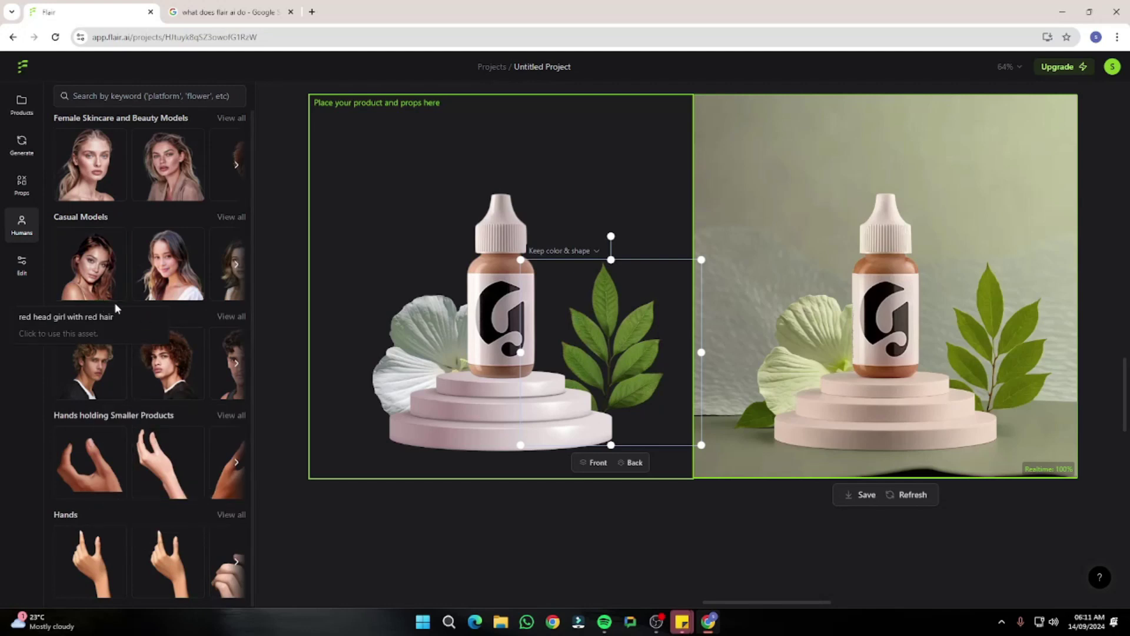
left_click(22, 268)
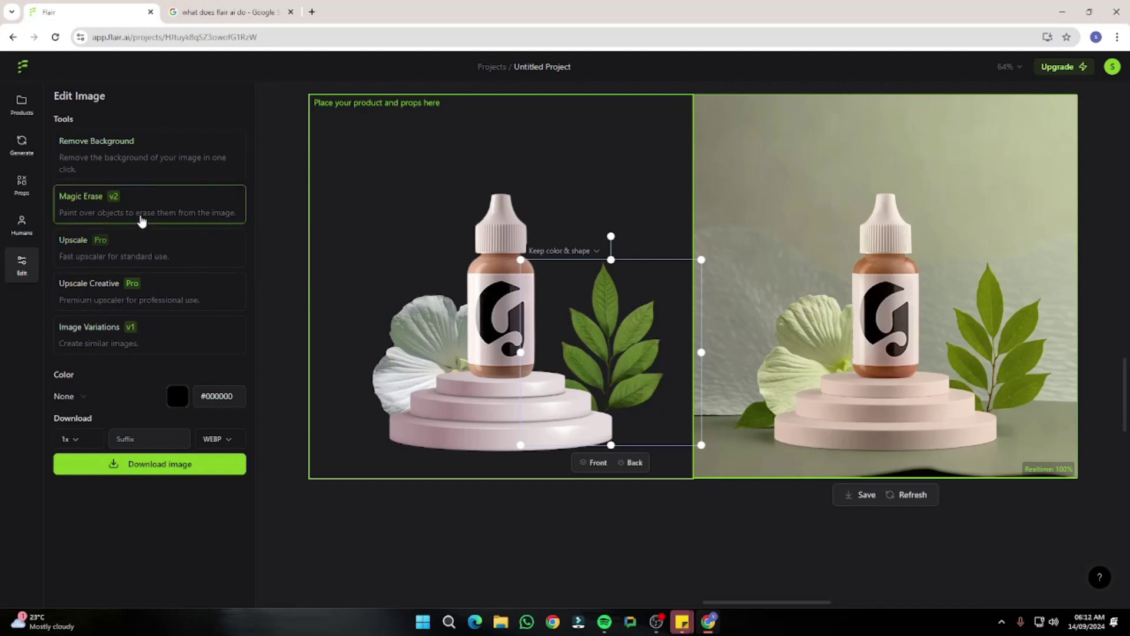
mouse_move(94, 265)
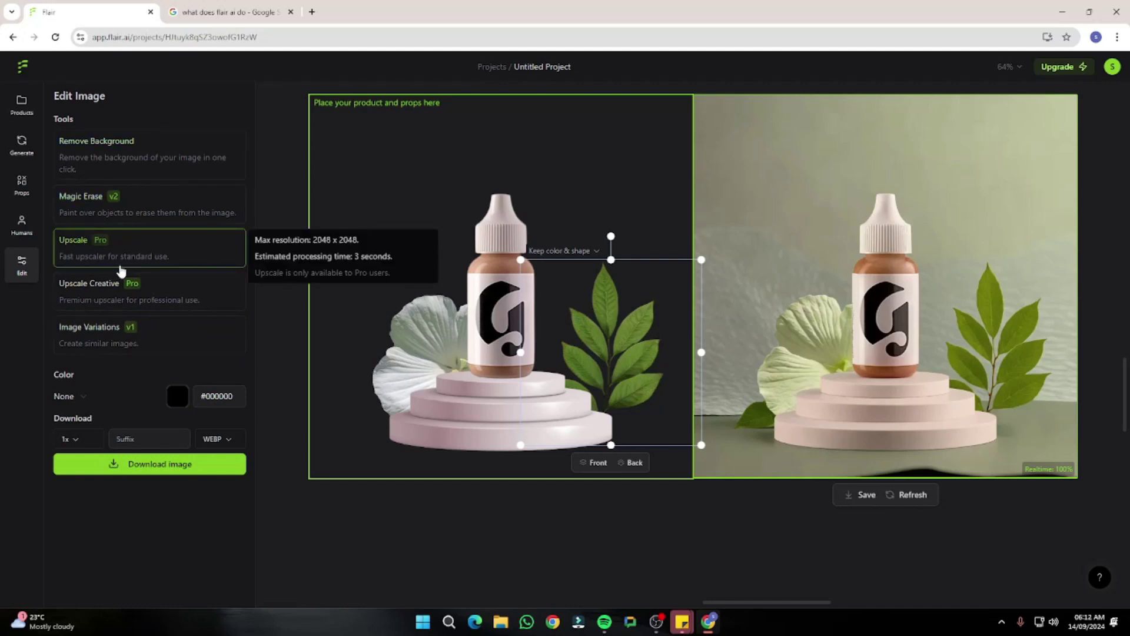
mouse_move(150, 287)
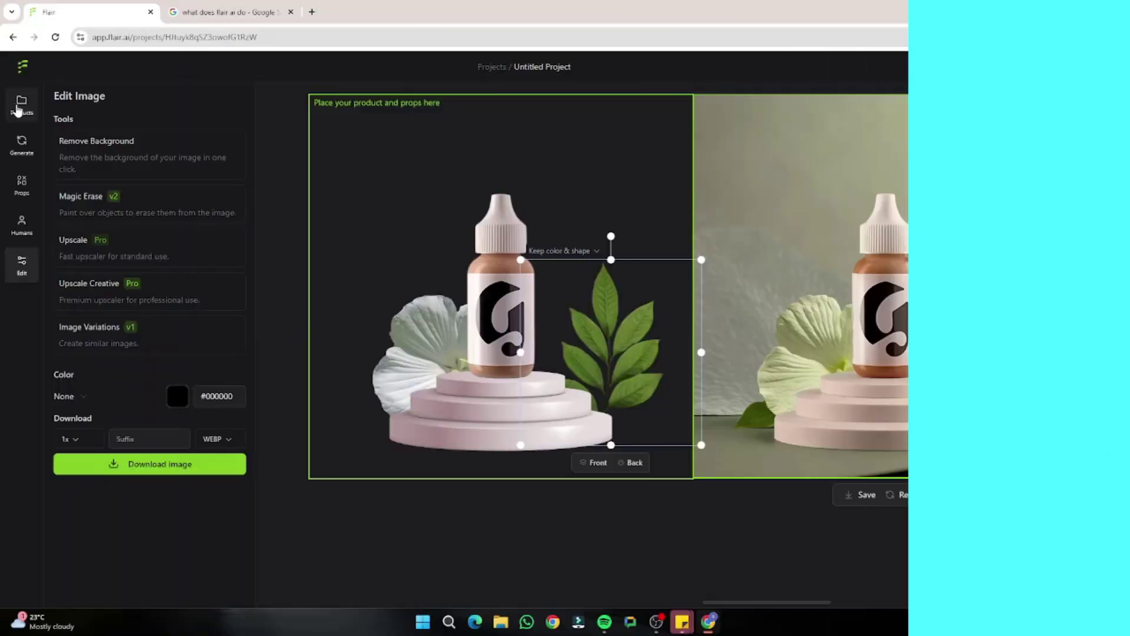
- Delete every canvas object and centre the black Armani Exchange bottle on the canvas
left_click(18, 110)
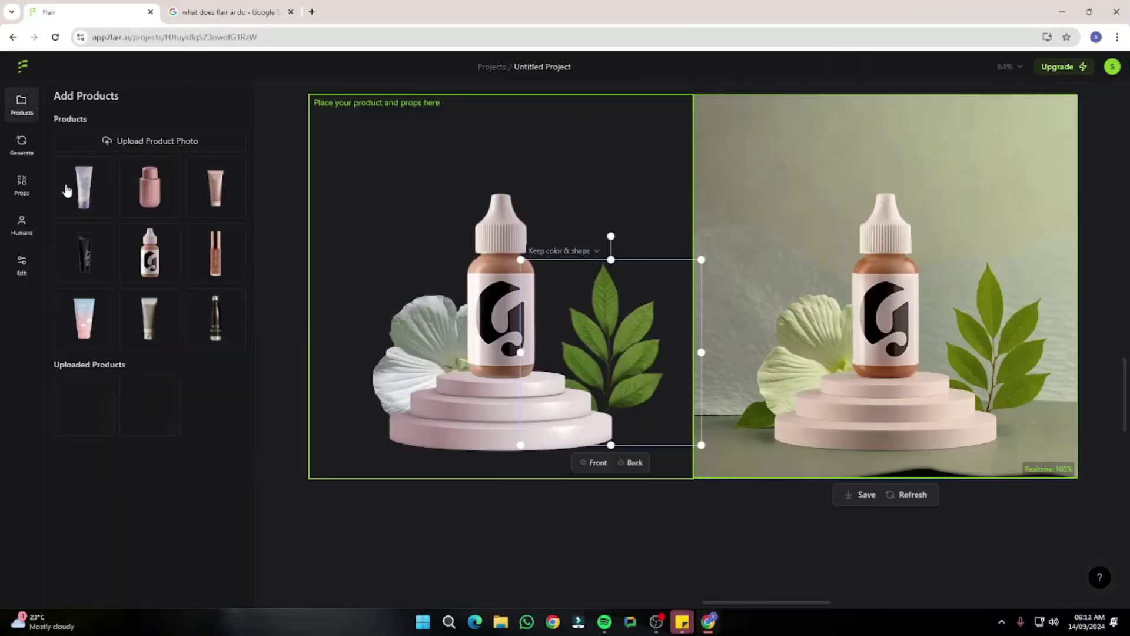
left_click(372, 175)
left_click_drag(371, 175, 669, 472)
key("Delete")
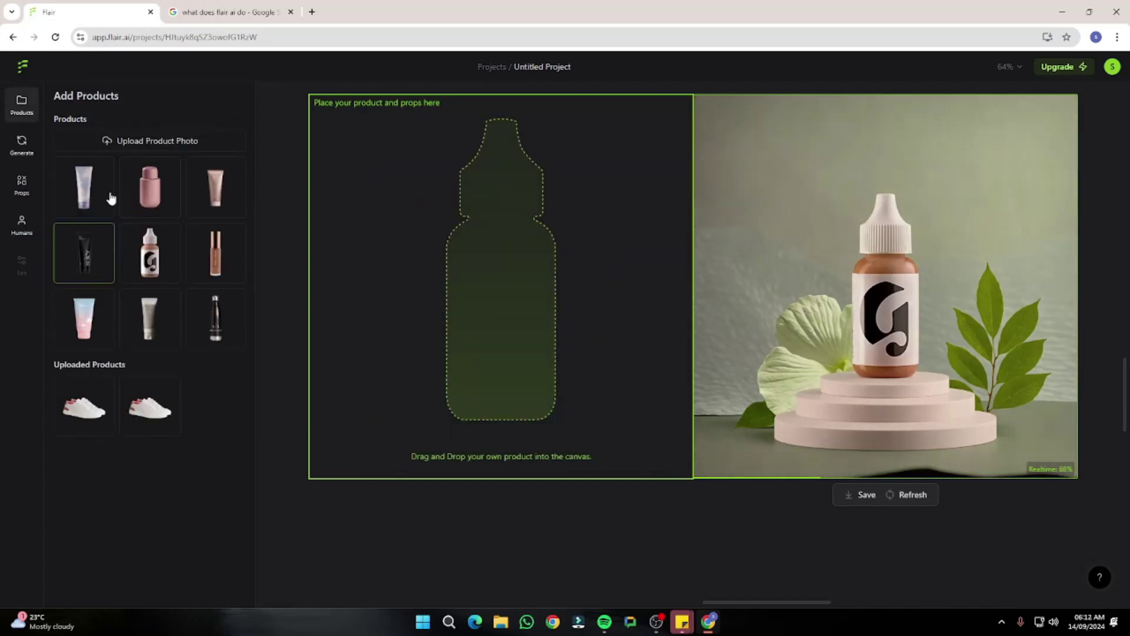
left_click(100, 262)
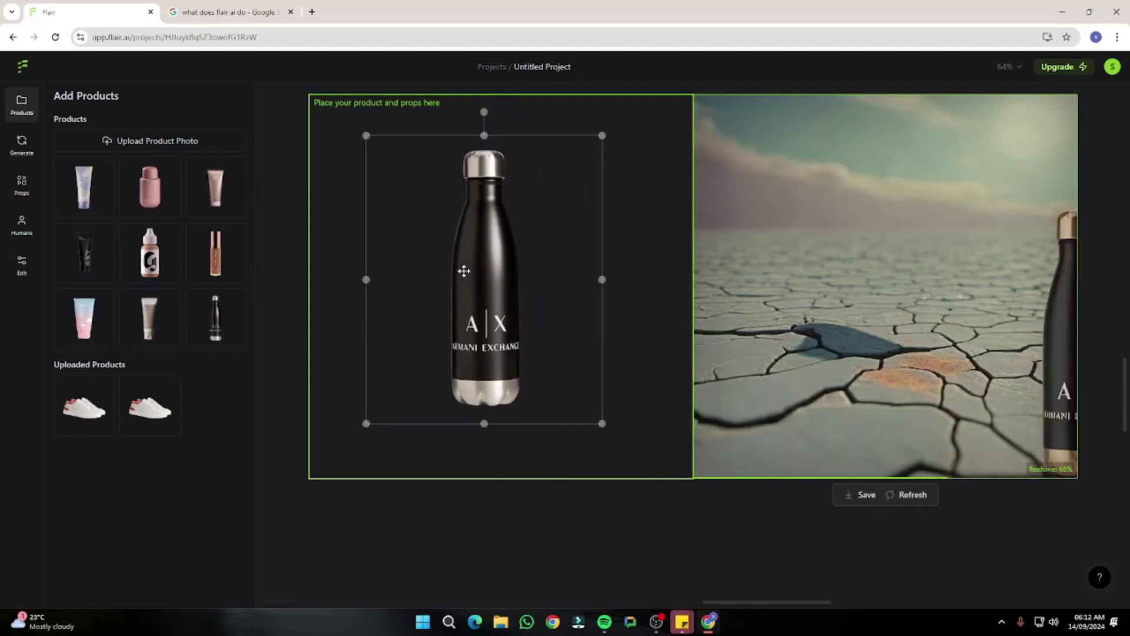
left_click_drag(464, 271, 467, 282)
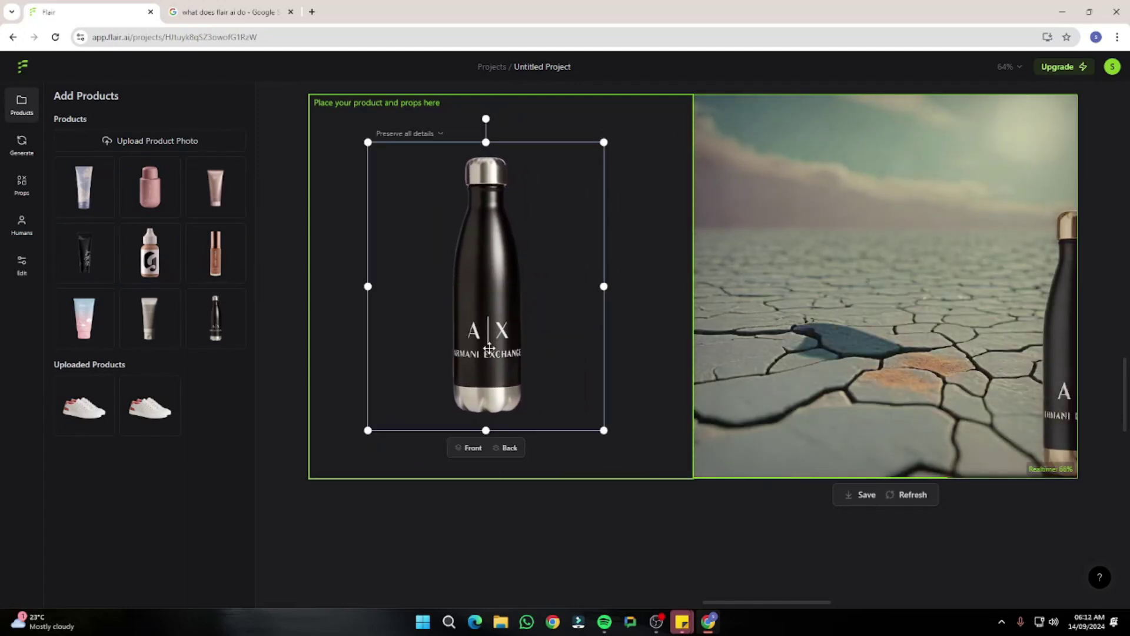
left_click_drag(482, 261, 497, 261)
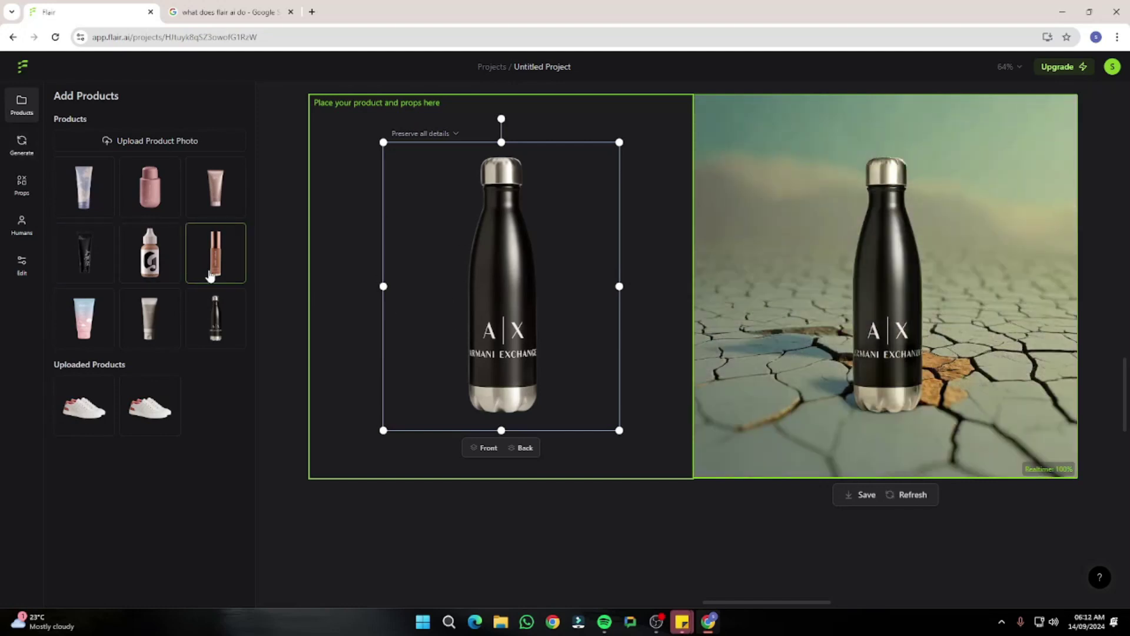
- Apply the first Nature scene template with flowers
left_click(18, 146)
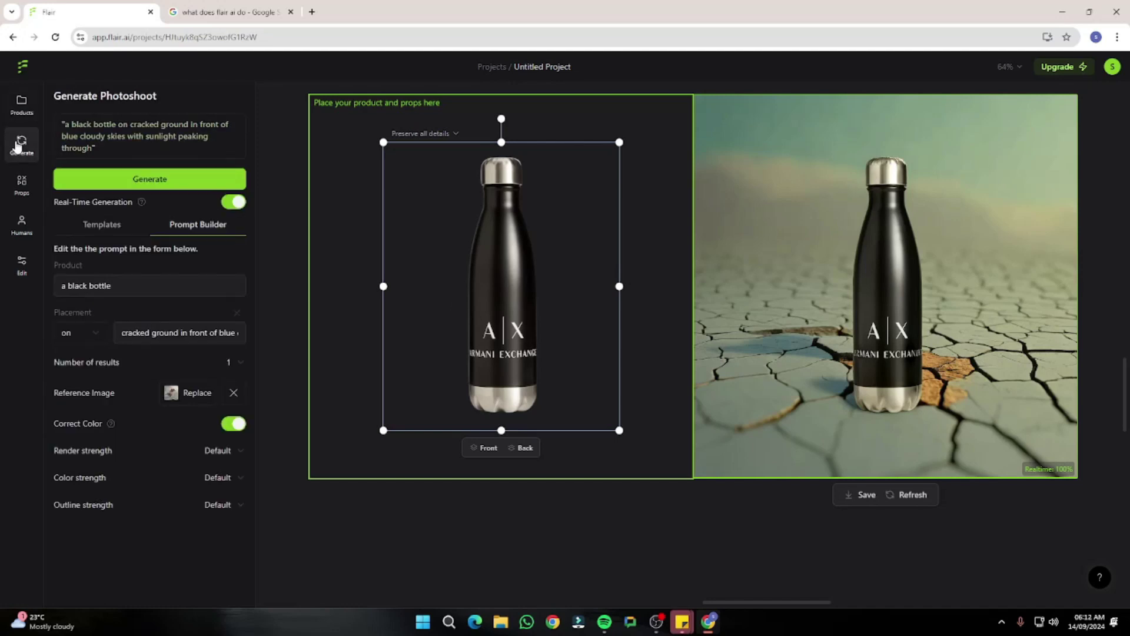
left_click(102, 229)
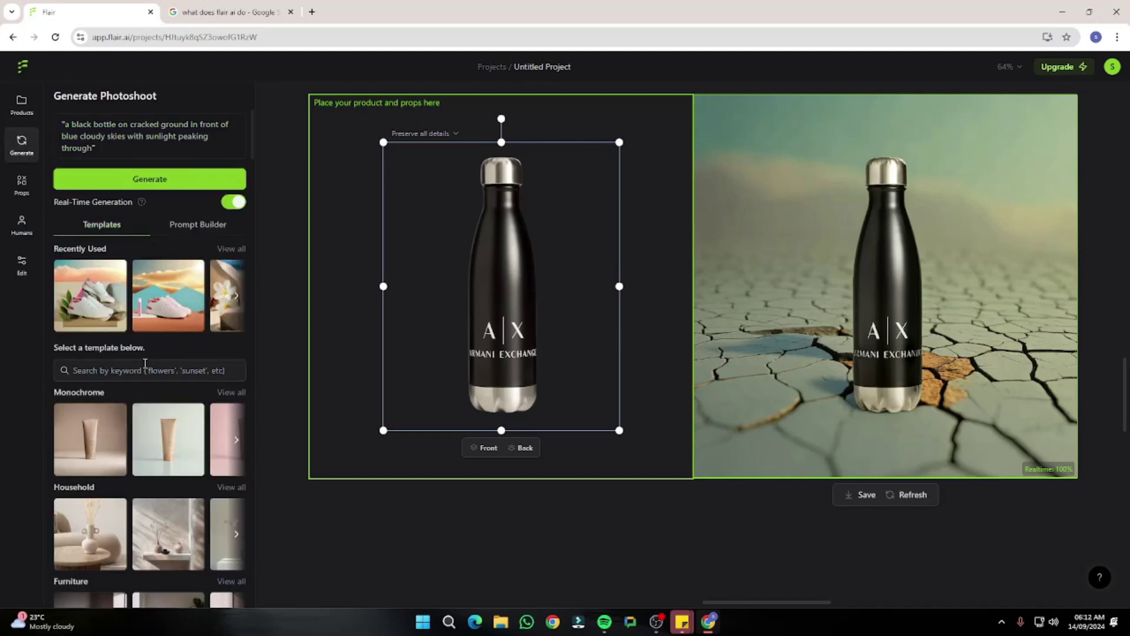
scroll(121, 361, "down", 7)
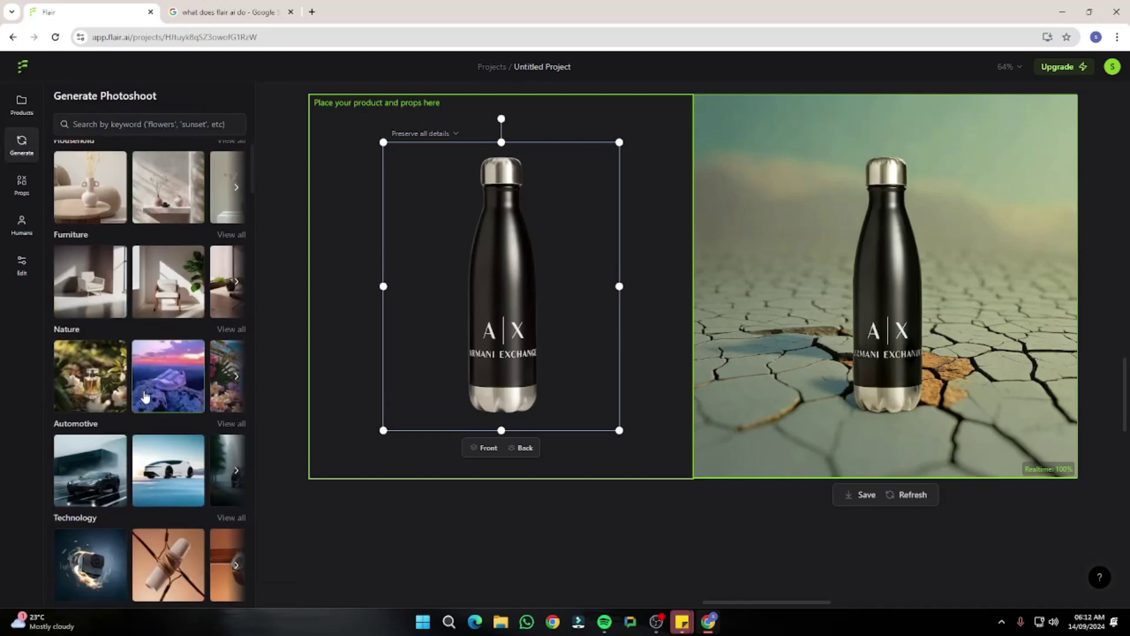
left_click(118, 316)
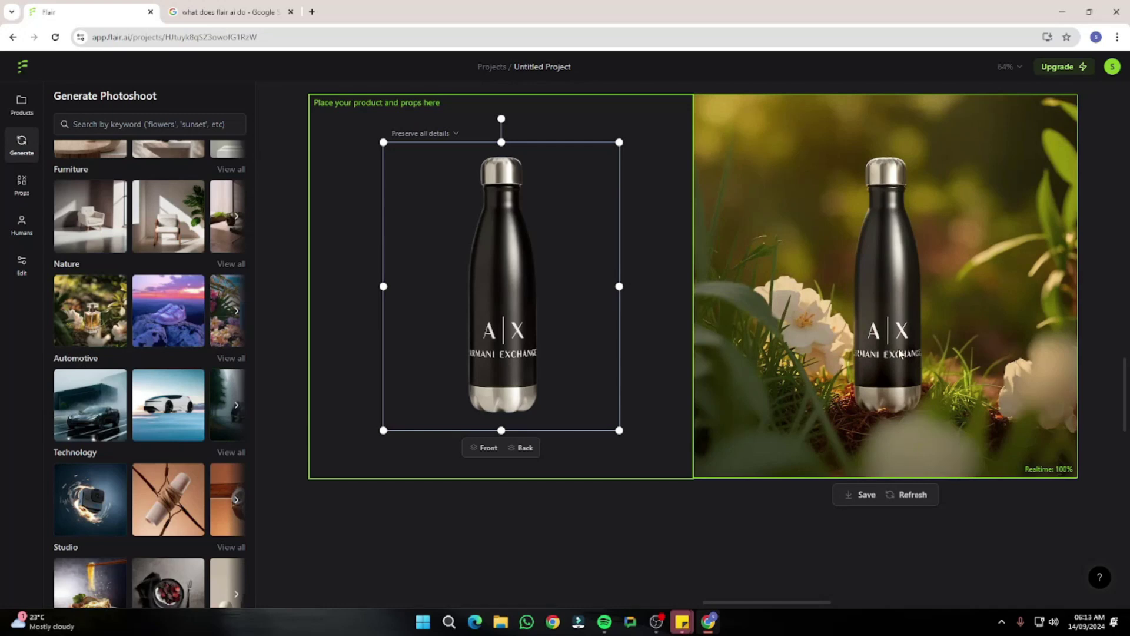
- Browse the remaining Nature templates and apply the vineyard template from the Wine set
left_click(236, 311)
left_click(237, 314)
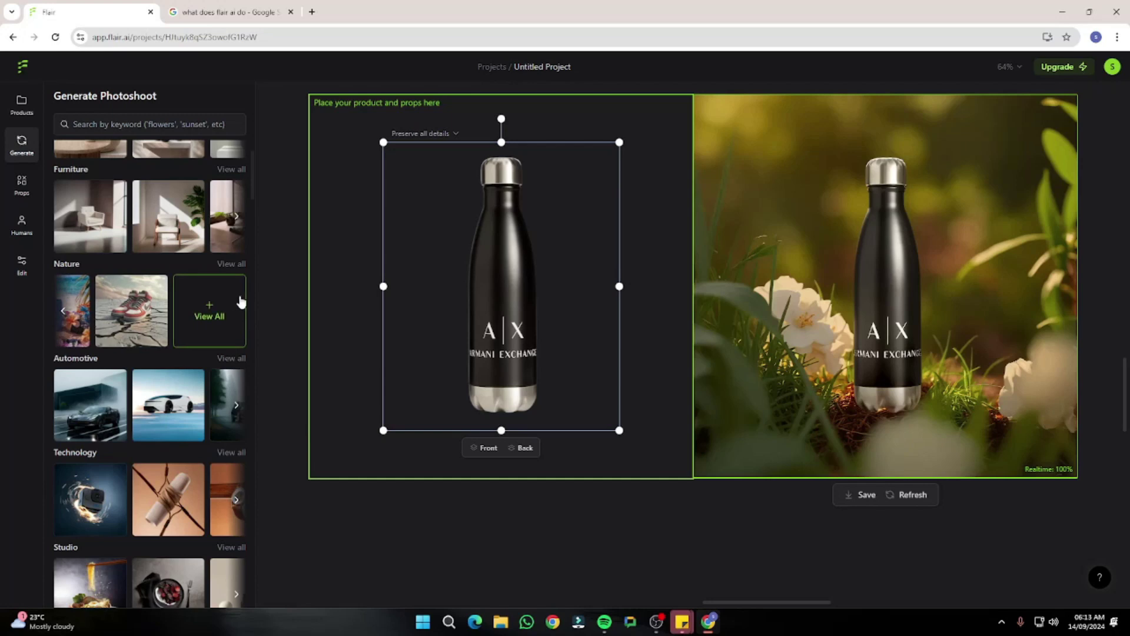
mouse_move(181, 407)
scroll(181, 408, "down", 10)
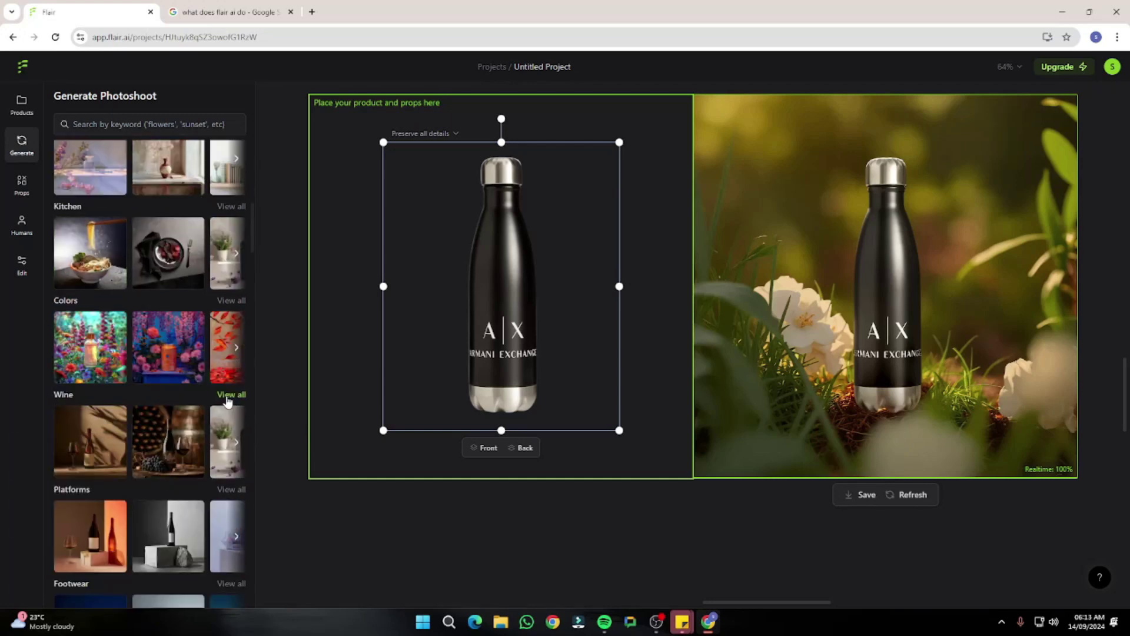
left_click(227, 395)
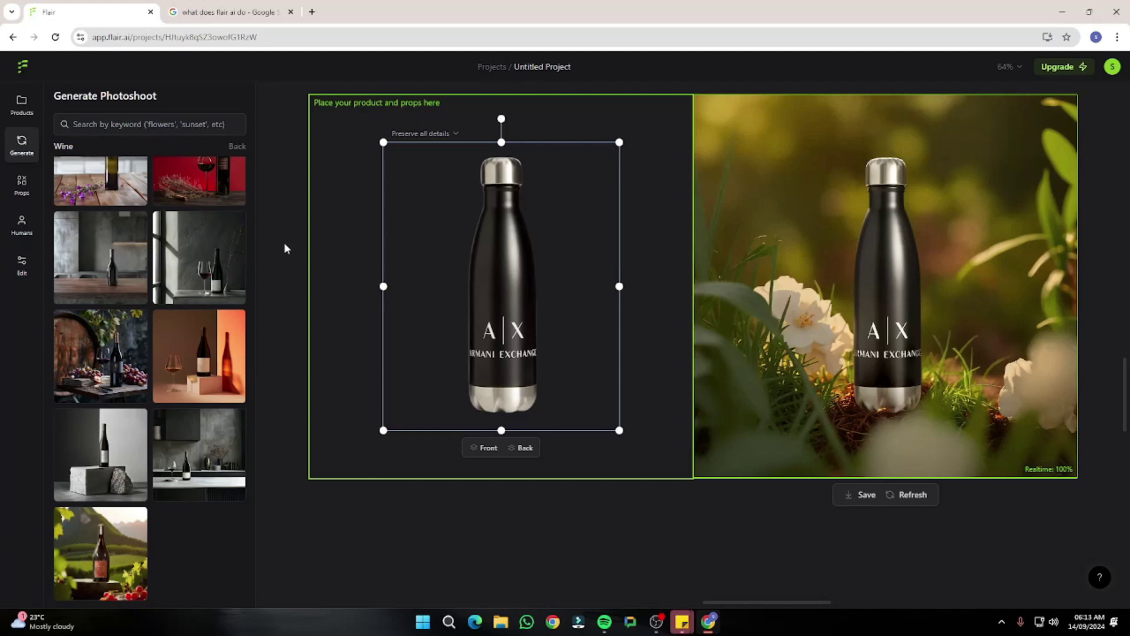
mouse_move(109, 268)
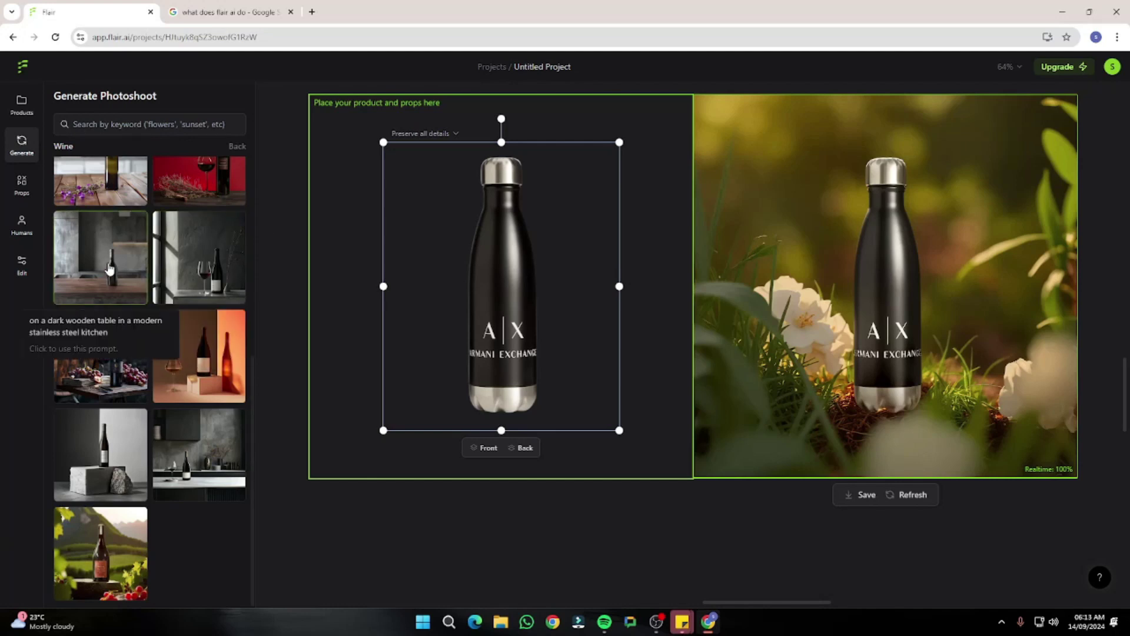
left_click(100, 545)
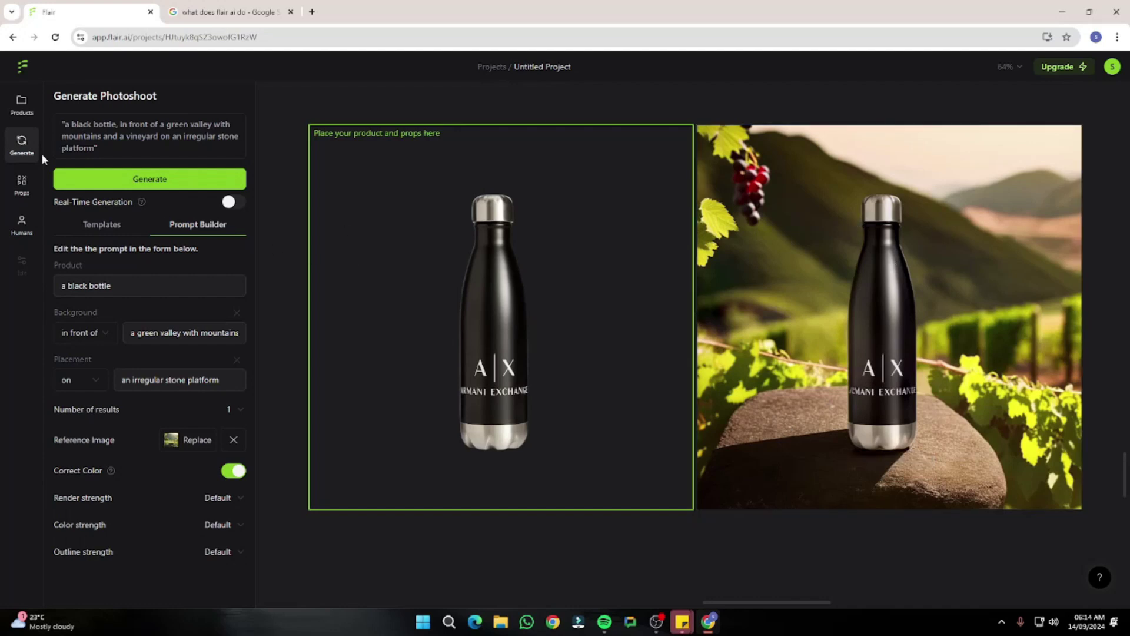
- Apply the red-background Wine template with wooden slab and dried reeds, and generate
left_click(101, 225)
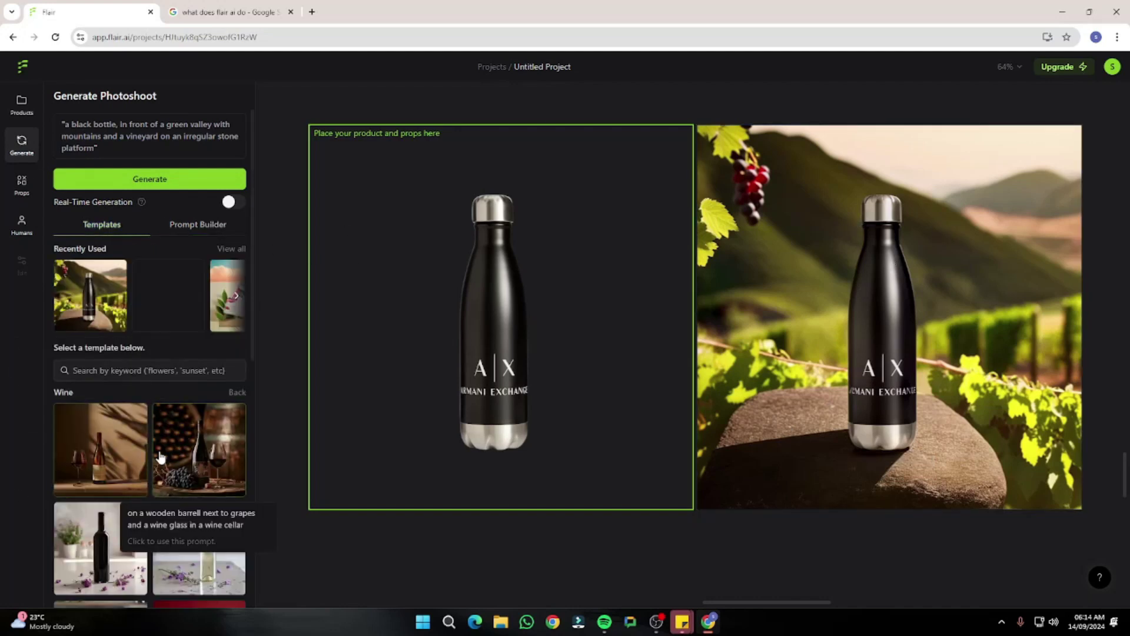
scroll(168, 448, "down", 4)
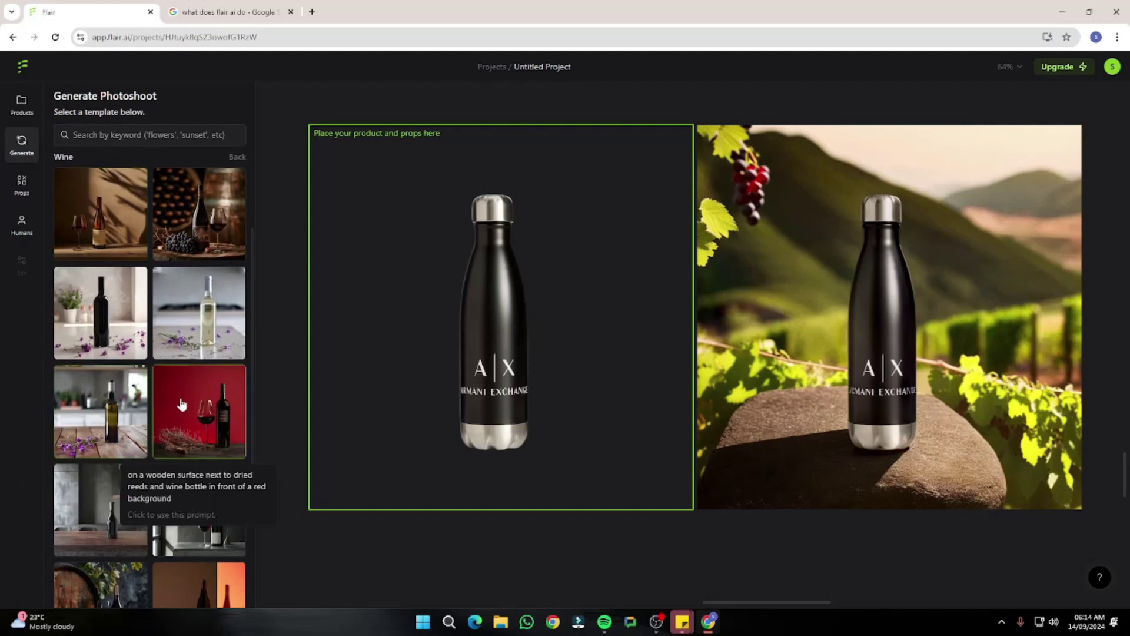
left_click(181, 404)
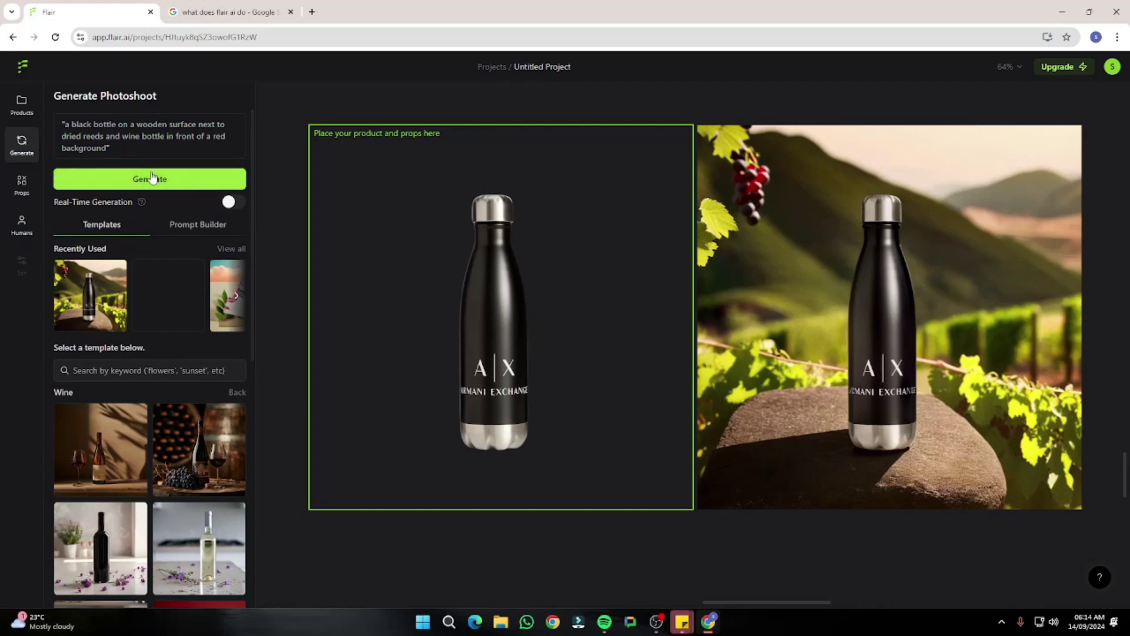
left_click(152, 178)
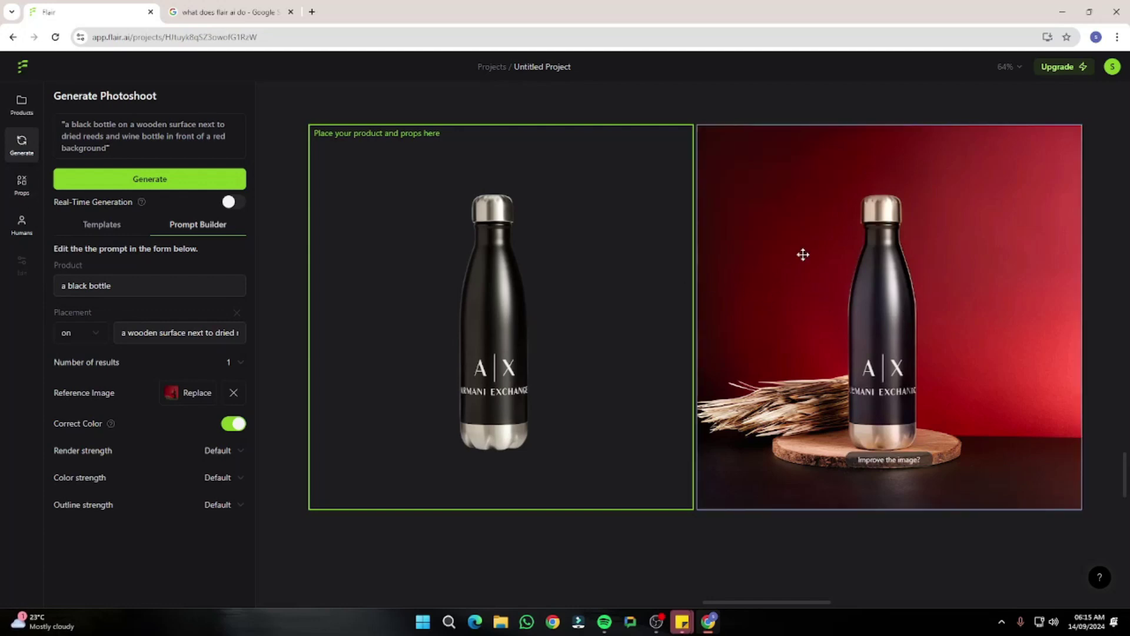
- Add the leaves-on-a-stem prop from Plants and Natural Elements to the canvas
left_click(22, 186)
scroll(142, 176, "up", 2)
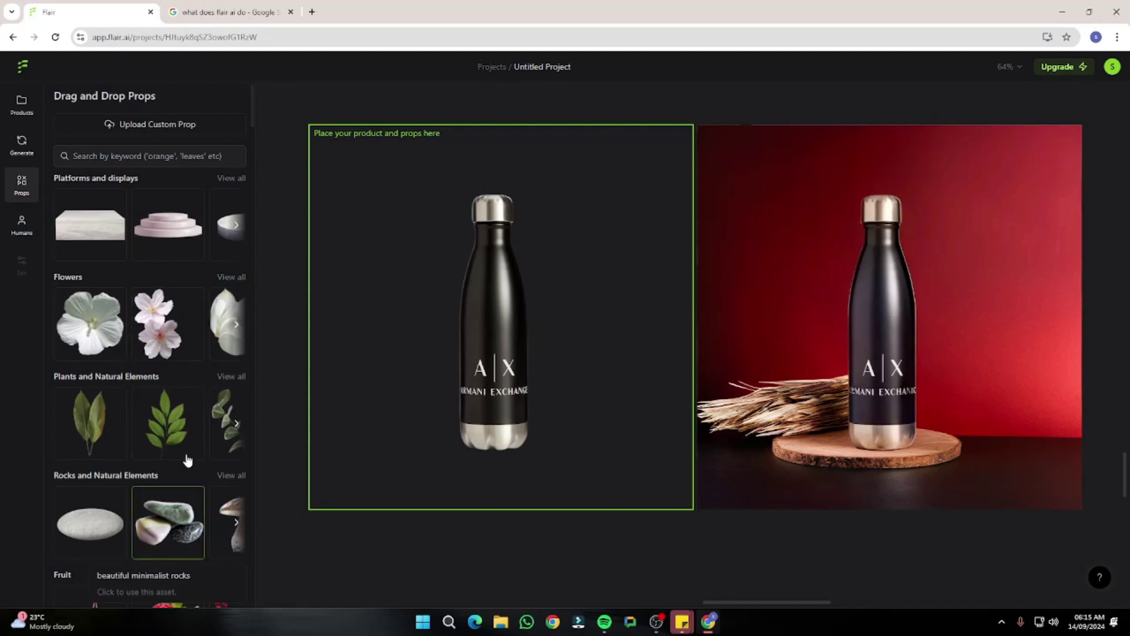
left_click(229, 376)
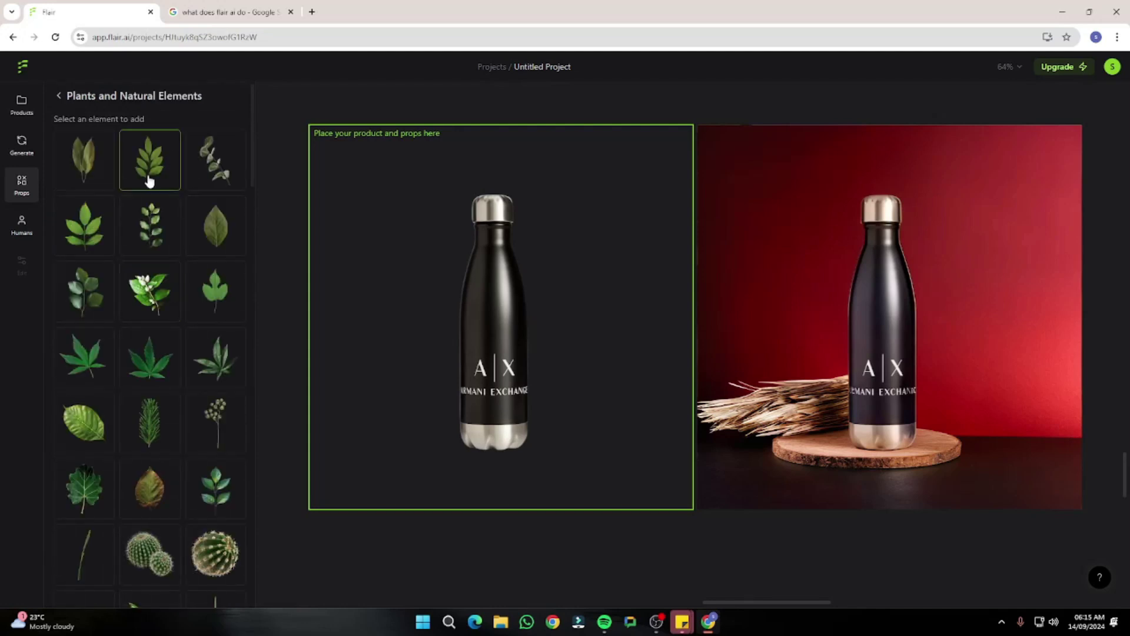
scroll(177, 399, "down", 2)
scroll(178, 400, "down", 3)
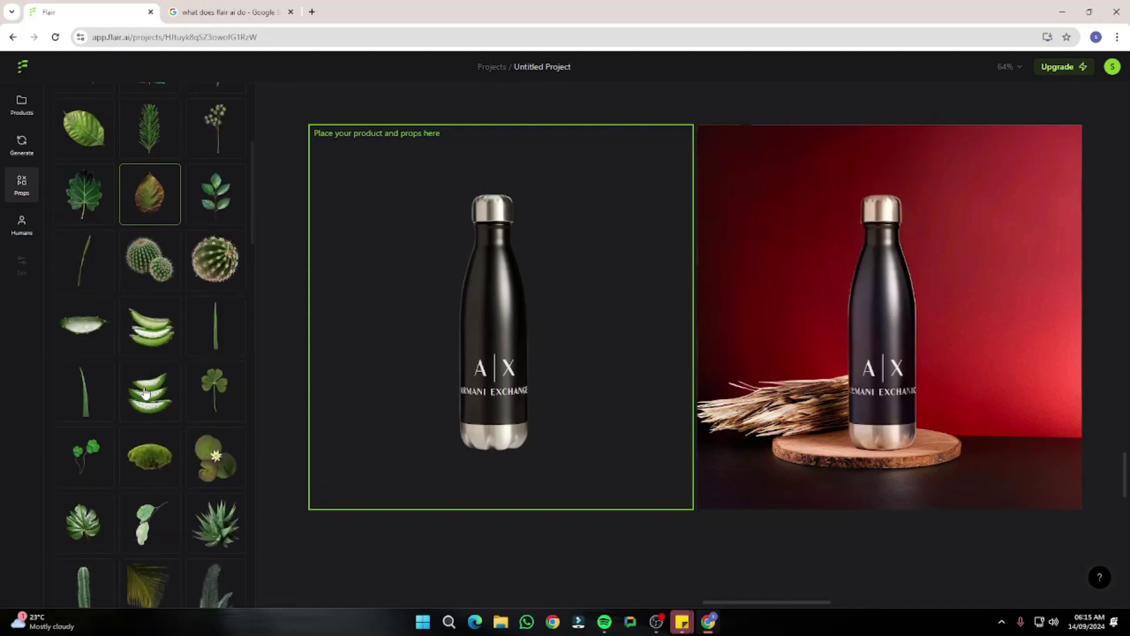
scroll(150, 413, "down", 3)
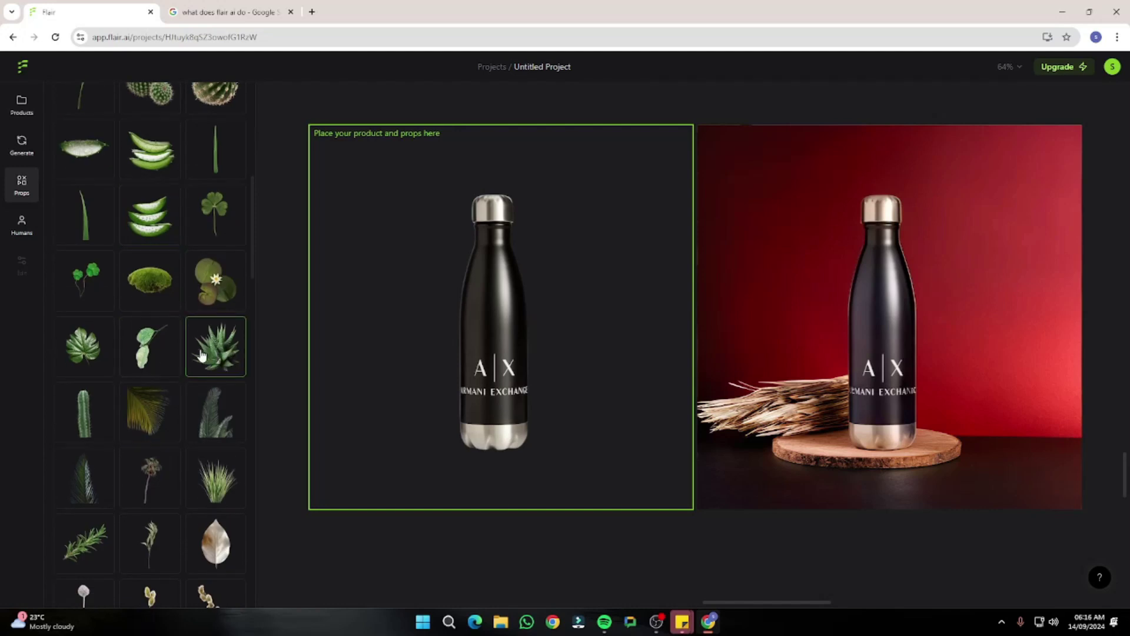
scroll(203, 356, "up", 8)
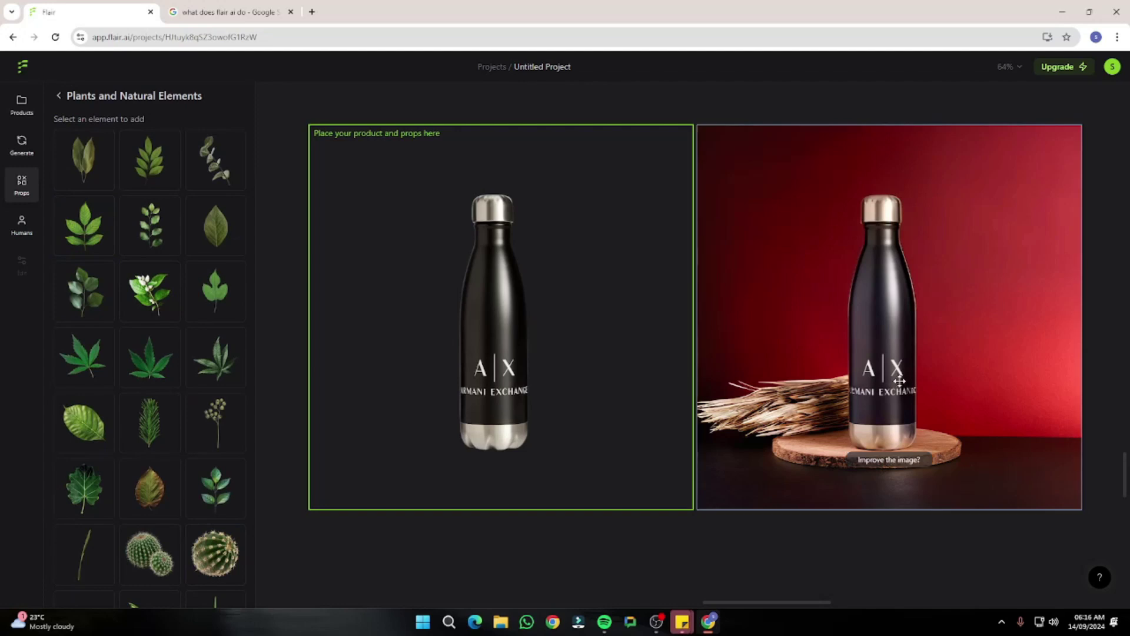
left_click_drag(546, 347, 510, 186)
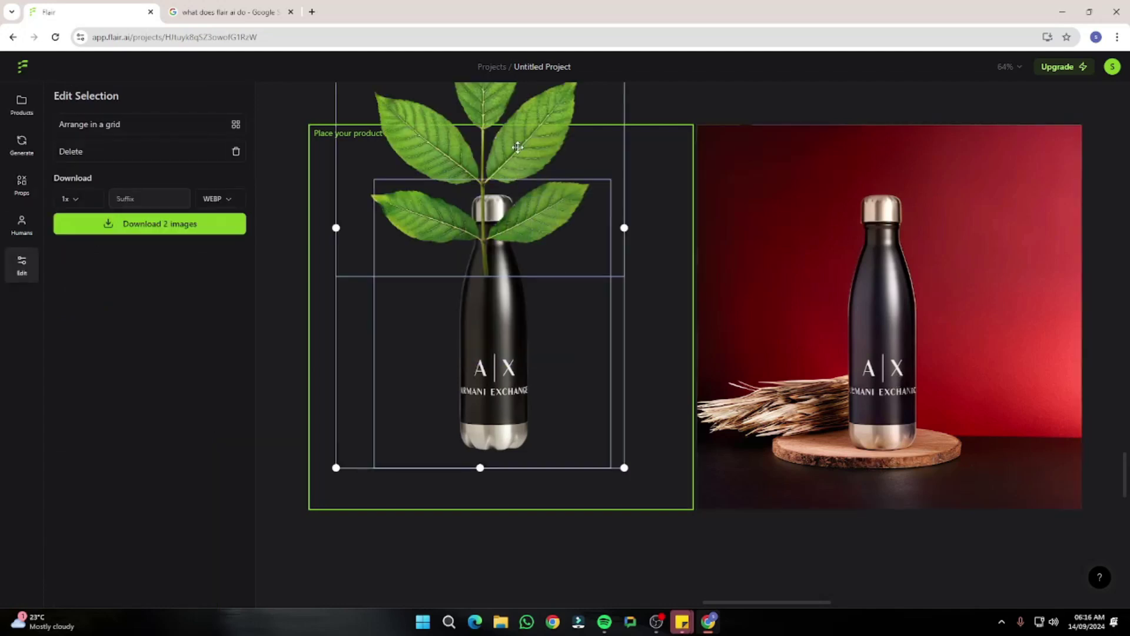
- Shrink the leaf prop, send it behind the bottle and place it at the bottle's lower right
key("ctrl+z")
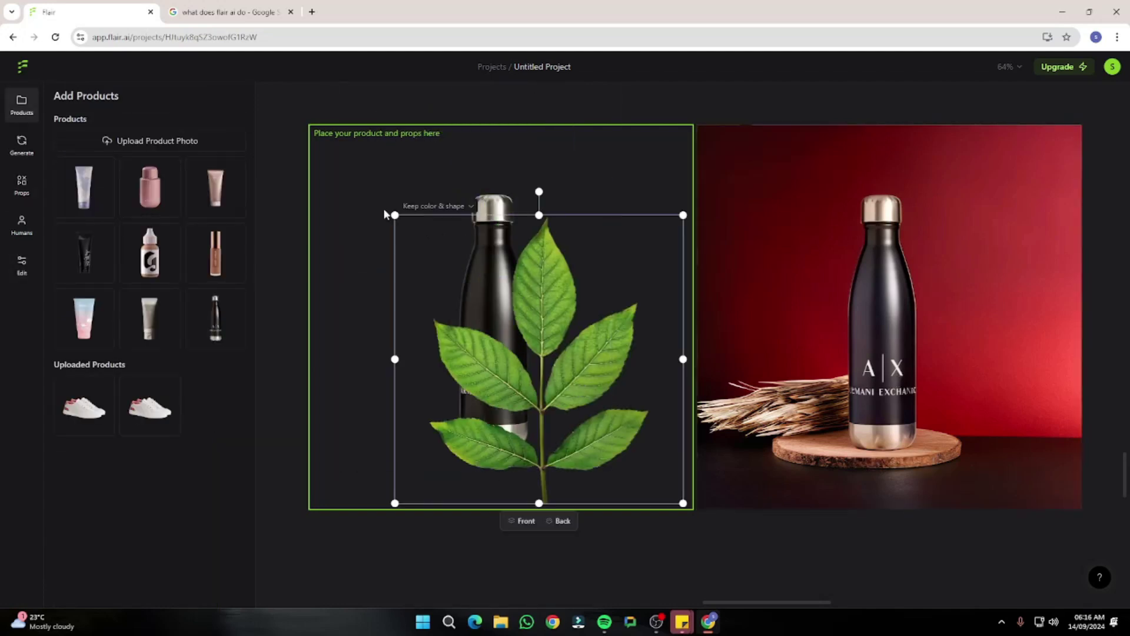
left_click_drag(395, 215, 530, 324)
key("ctrl+a")
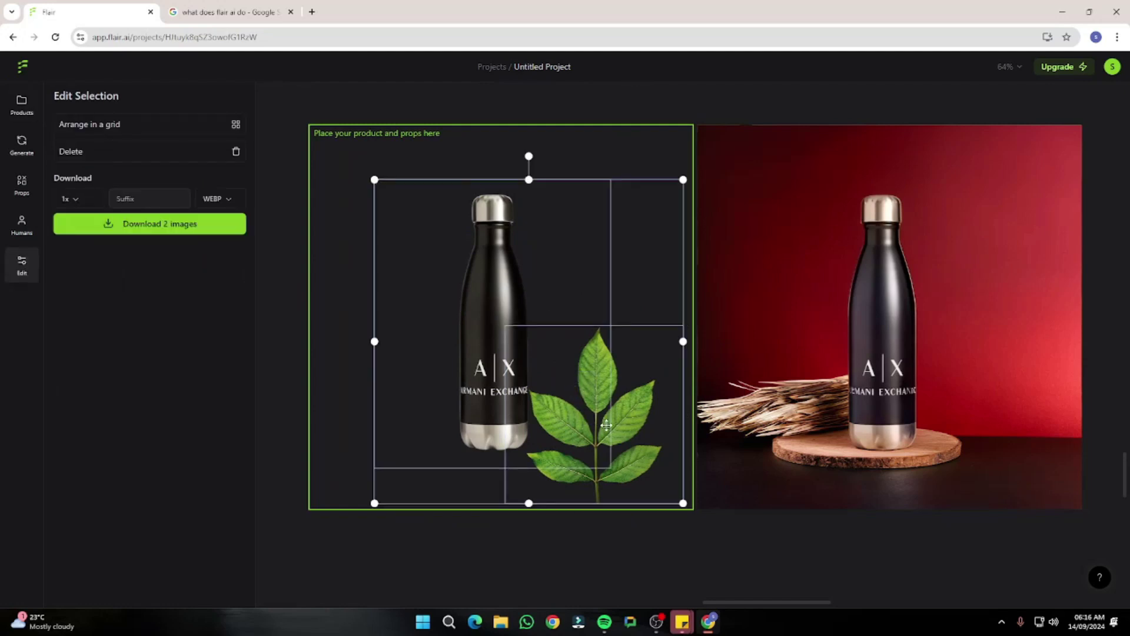
left_click(606, 425)
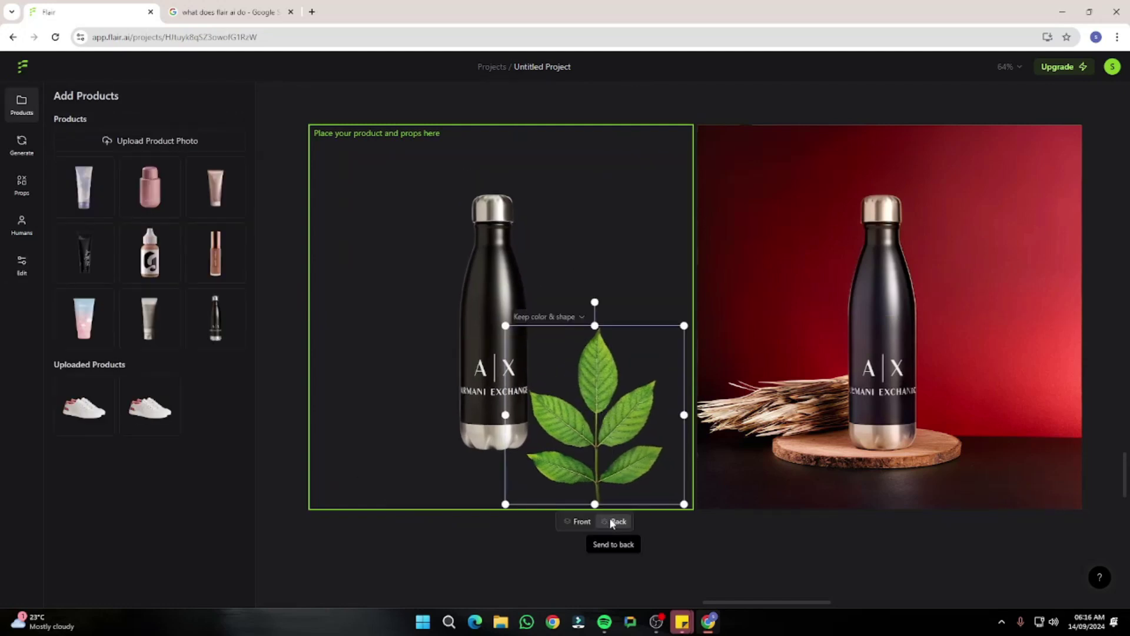
left_click(612, 522)
left_click_drag(626, 434, 604, 407)
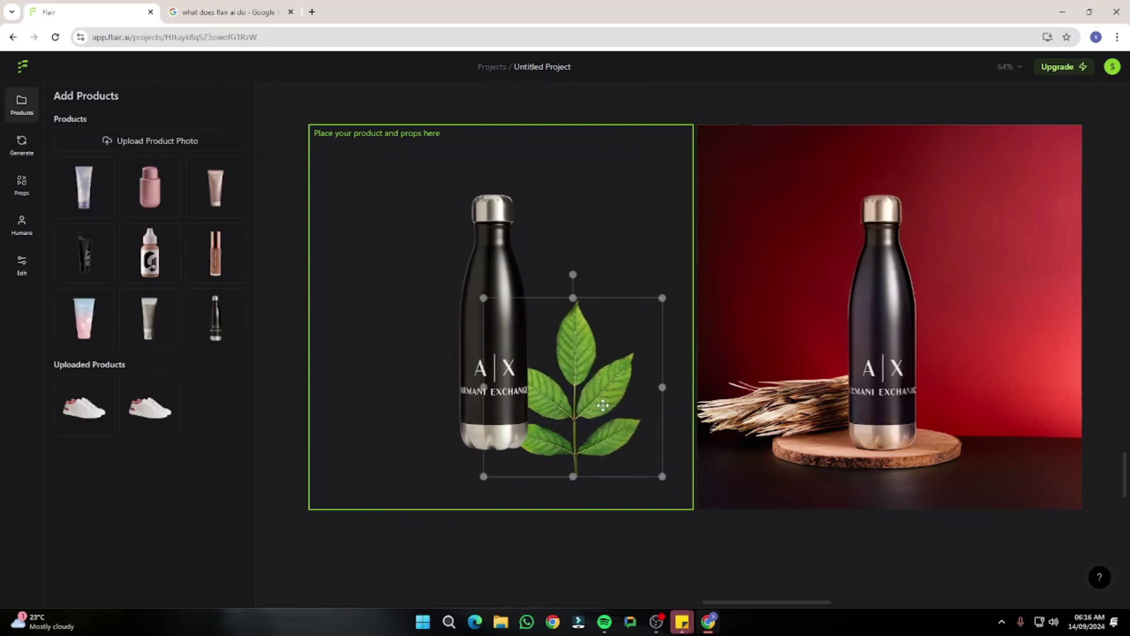
left_click(21, 184)
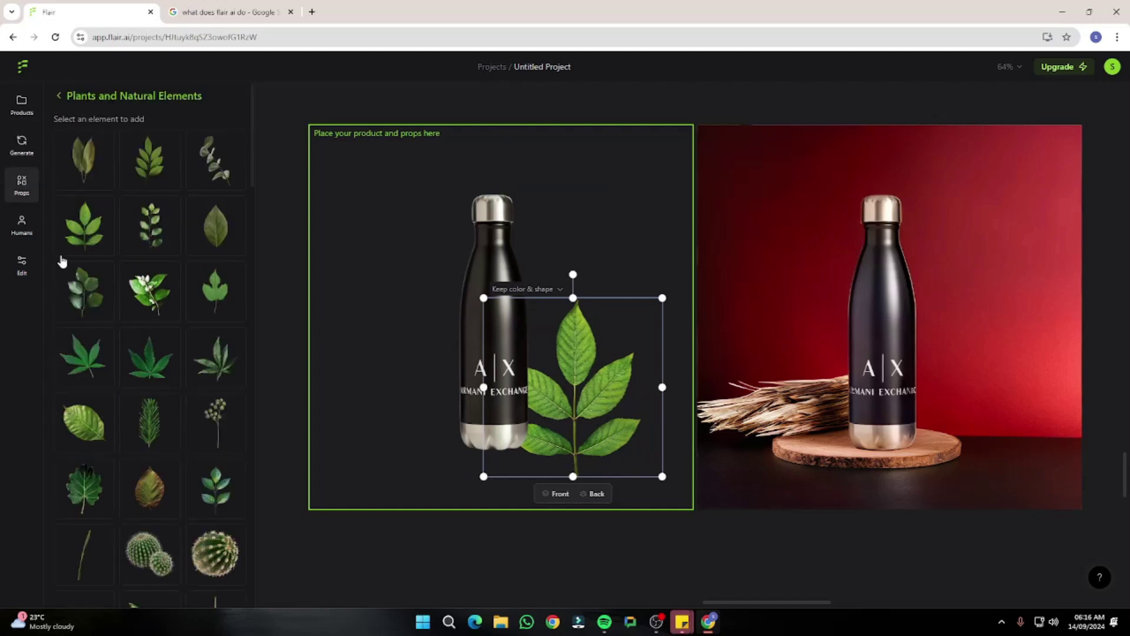
- Add a wooden stool prop to the left of the bottle
left_click(58, 95)
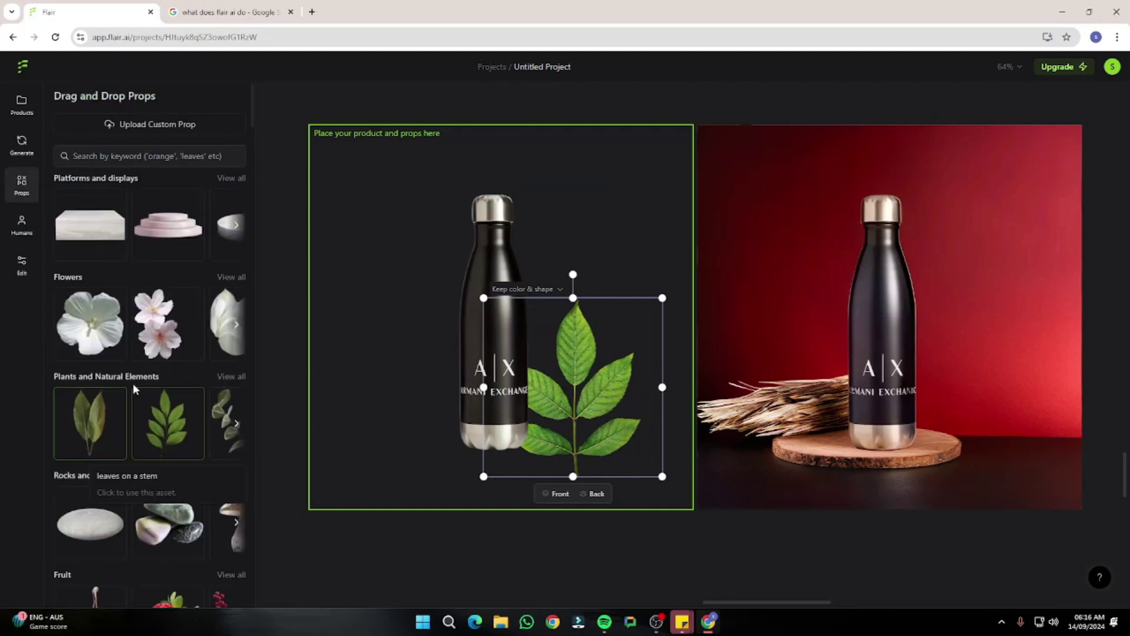
scroll(132, 383, "down", 15)
scroll(132, 354, "down", 4)
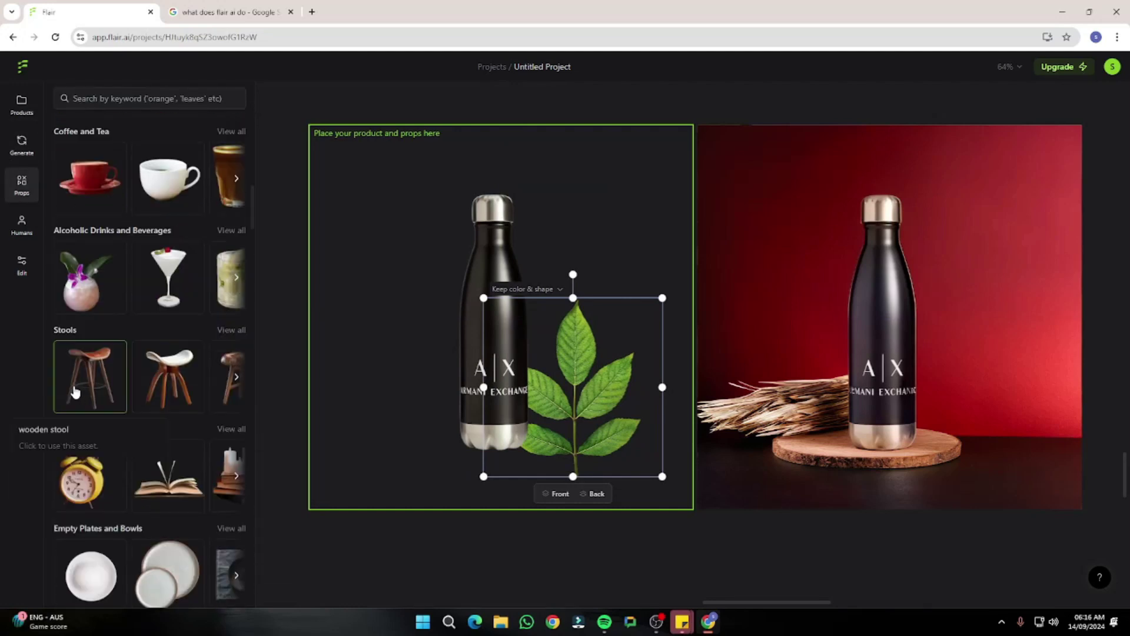
left_click_drag(97, 392, 387, 273)
- Add an apple-with-leaves prop lower on the canvas and send it behind the bottle
scroll(162, 436, "down", 3)
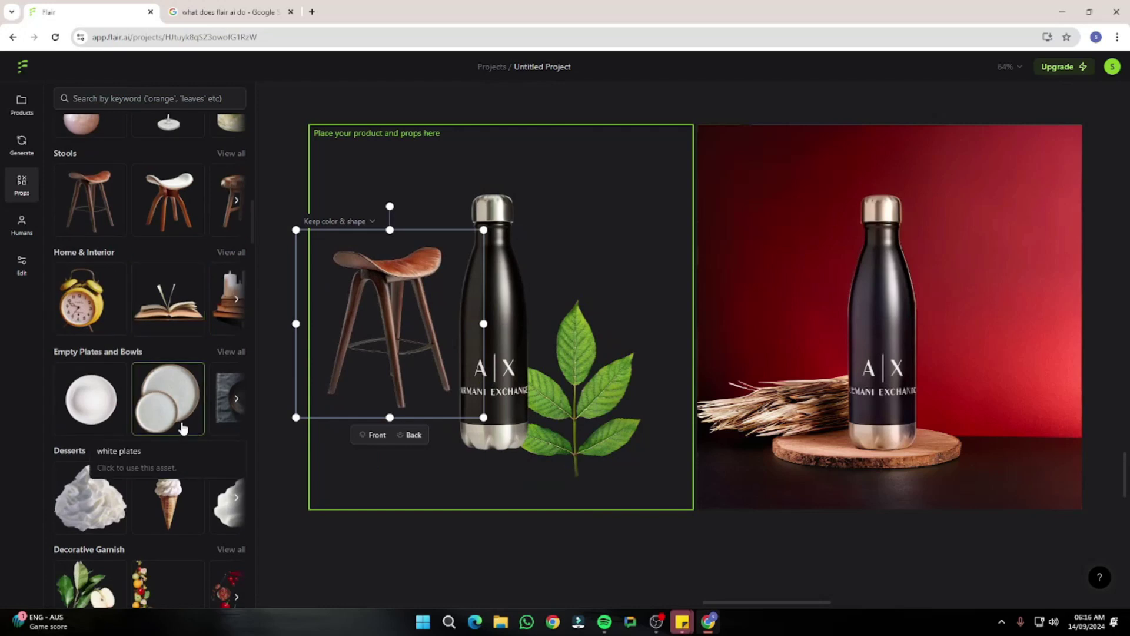
scroll(162, 424, "down", 3)
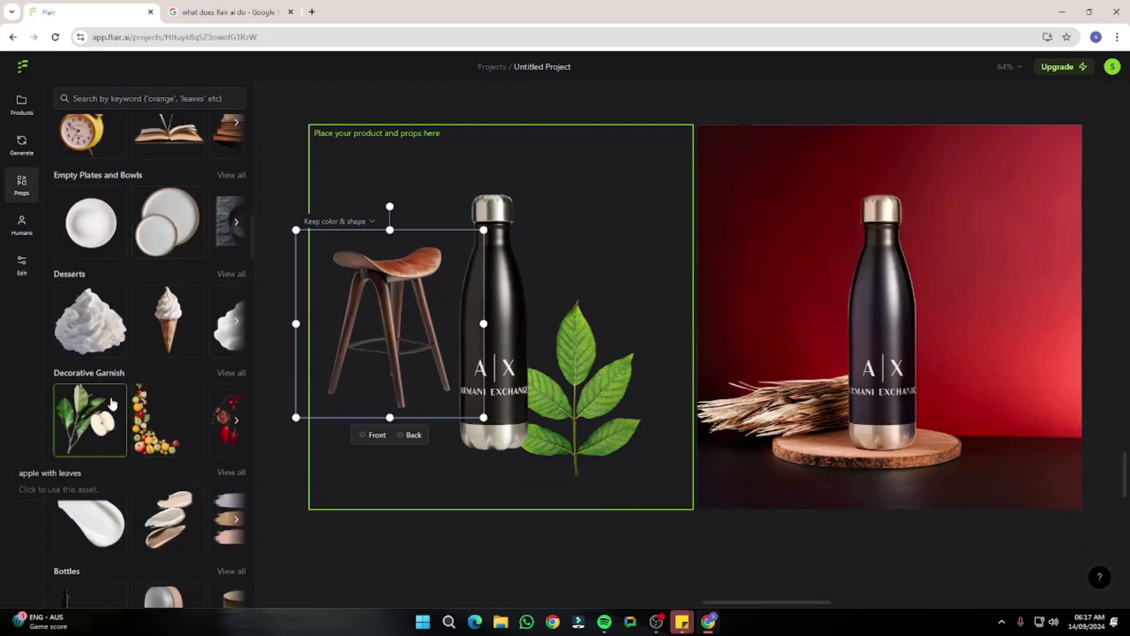
left_click(98, 414)
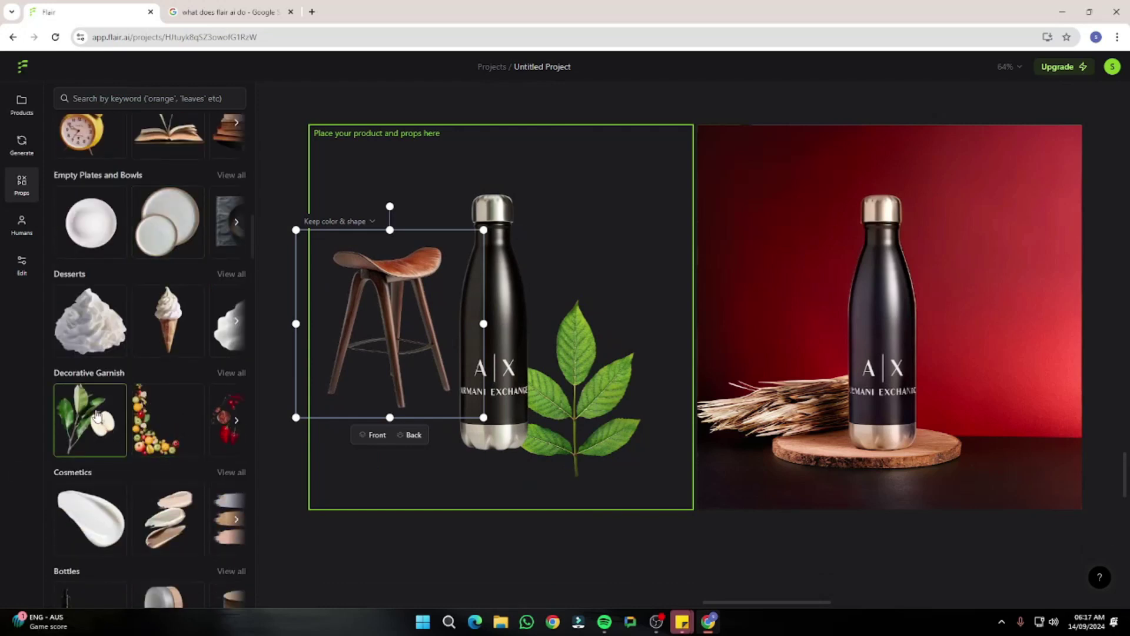
left_click_drag(372, 263, 385, 391)
left_click(436, 537)
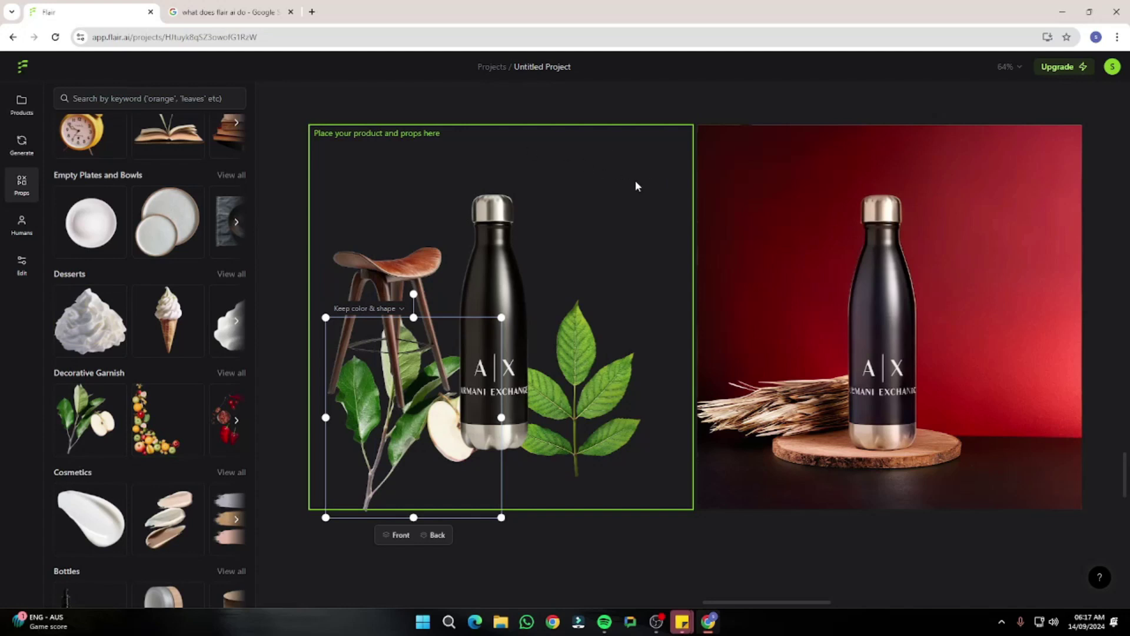
- Place a white dresser prop at the canvas's upper right and generate a new photoshoot
scroll(143, 447, "down", 5)
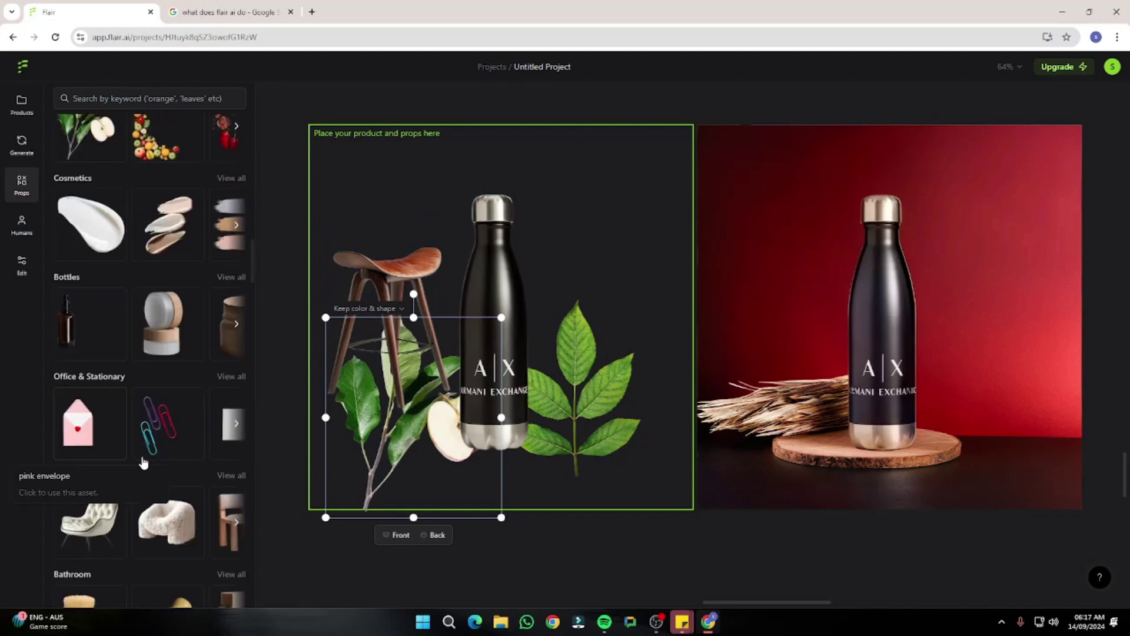
scroll(143, 462, "down", 7)
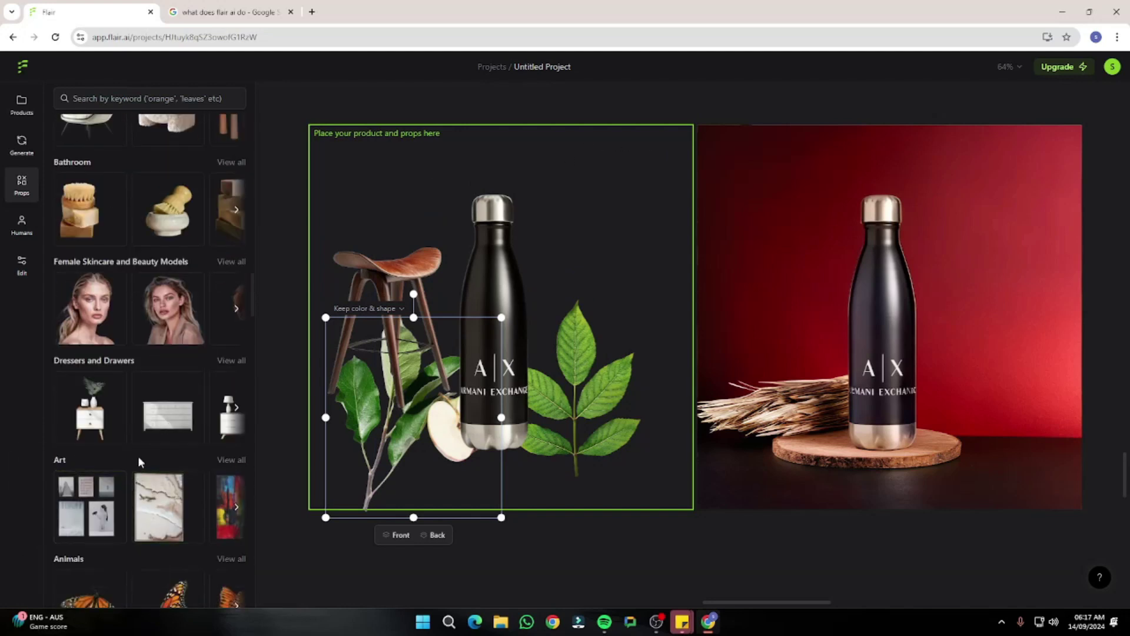
left_click_drag(90, 412, 425, 439)
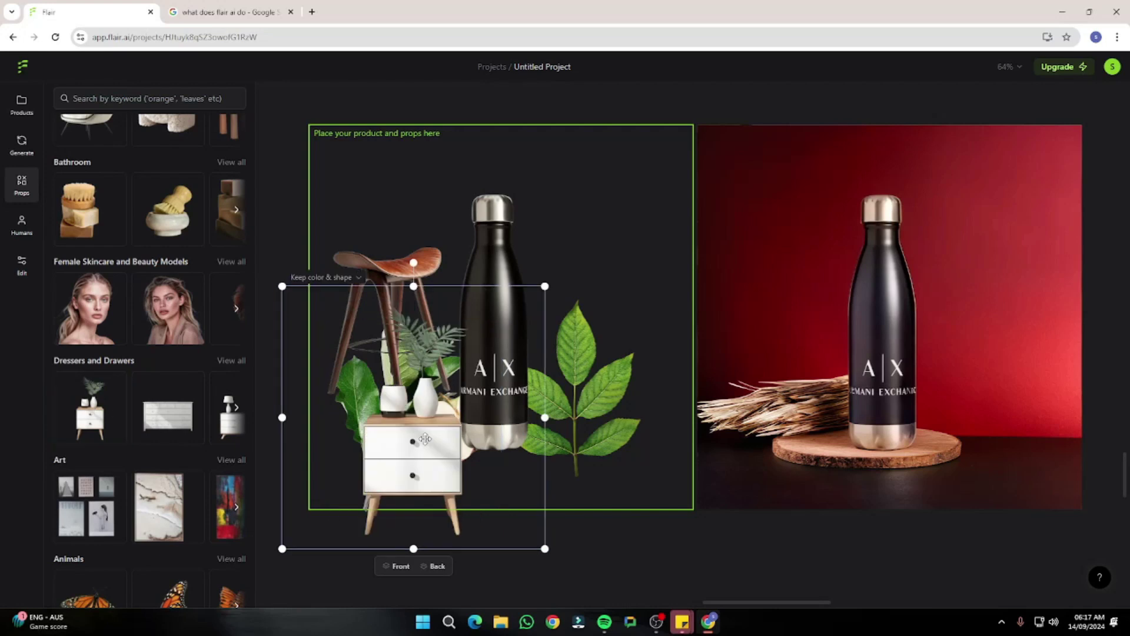
left_click_drag(425, 438, 612, 224)
left_click(644, 594)
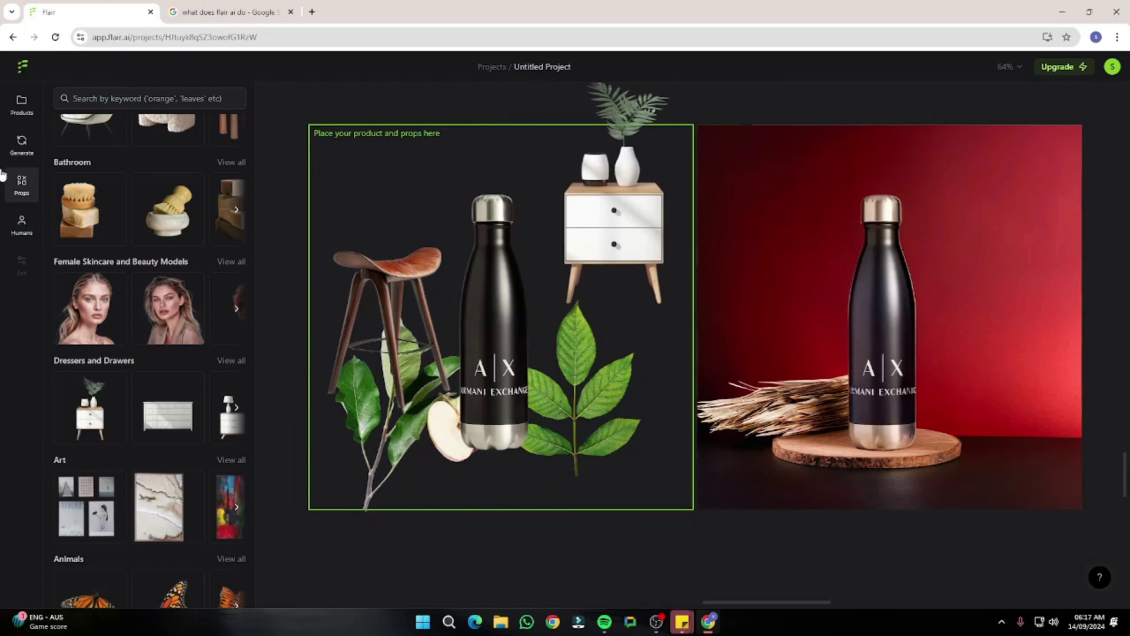
left_click(22, 144)
left_click(148, 202)
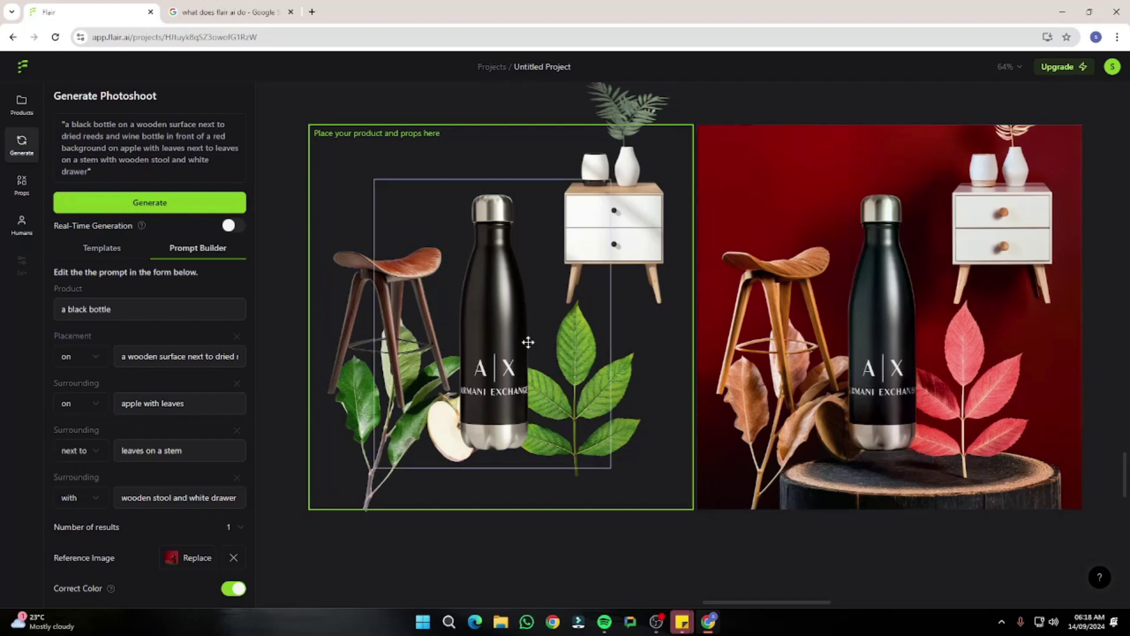
- Drag a marquee over all five items on the canvas to select them
left_click_drag(350, 155, 690, 504)
- Delete the selected items and centre the Nude by Nature foundation bottle on the canvas
key("Delete")
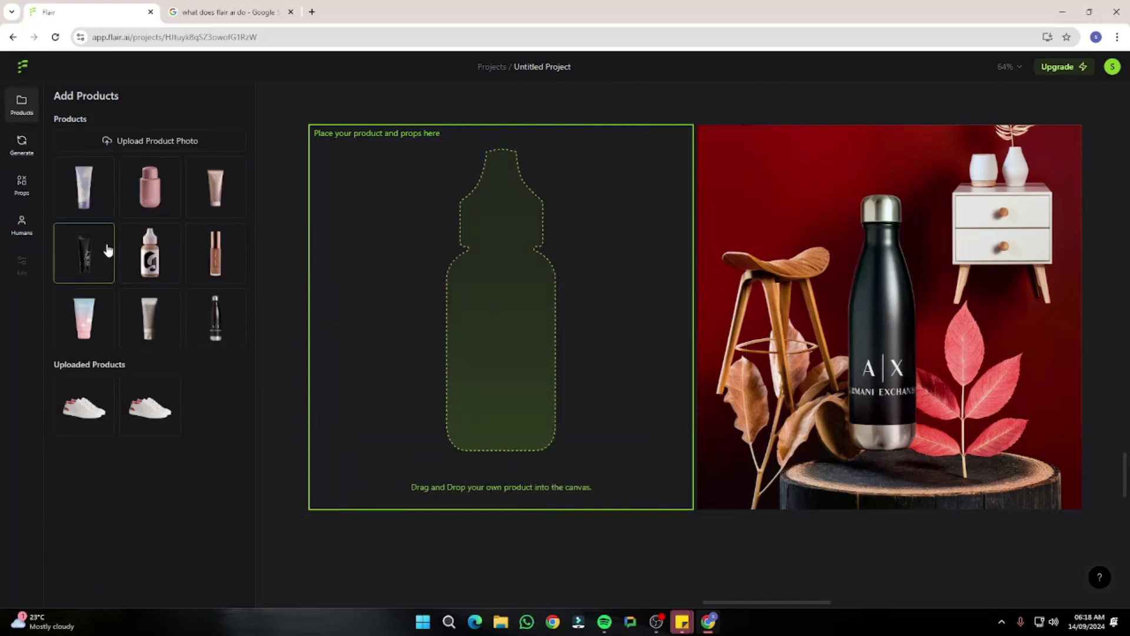
left_click_drag(189, 280, 554, 375)
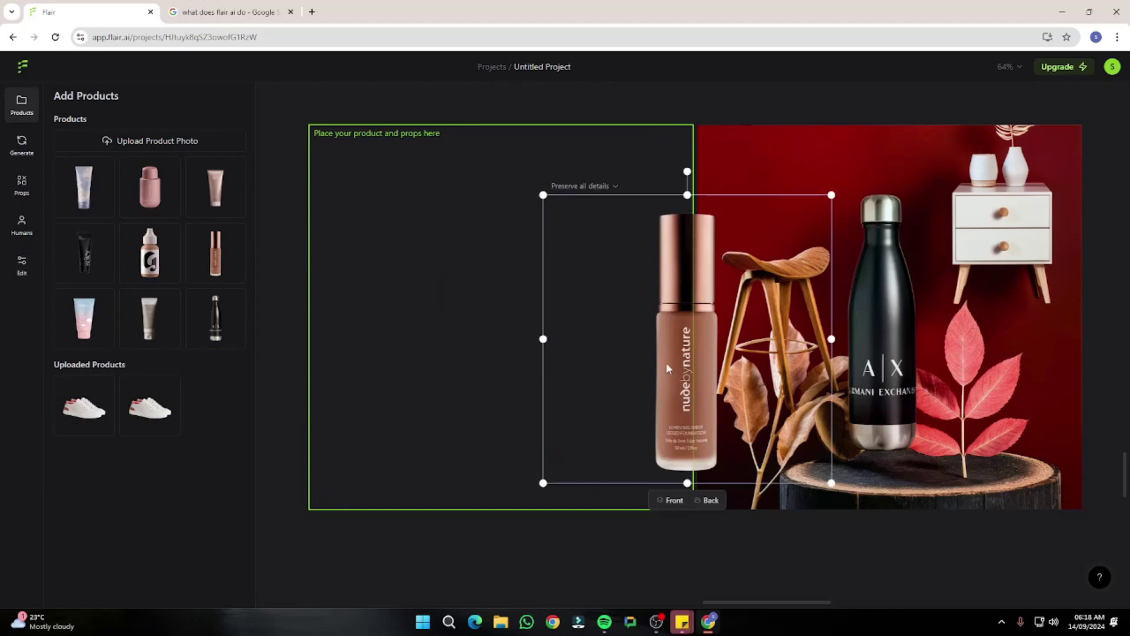
left_click_drag(679, 360, 501, 335)
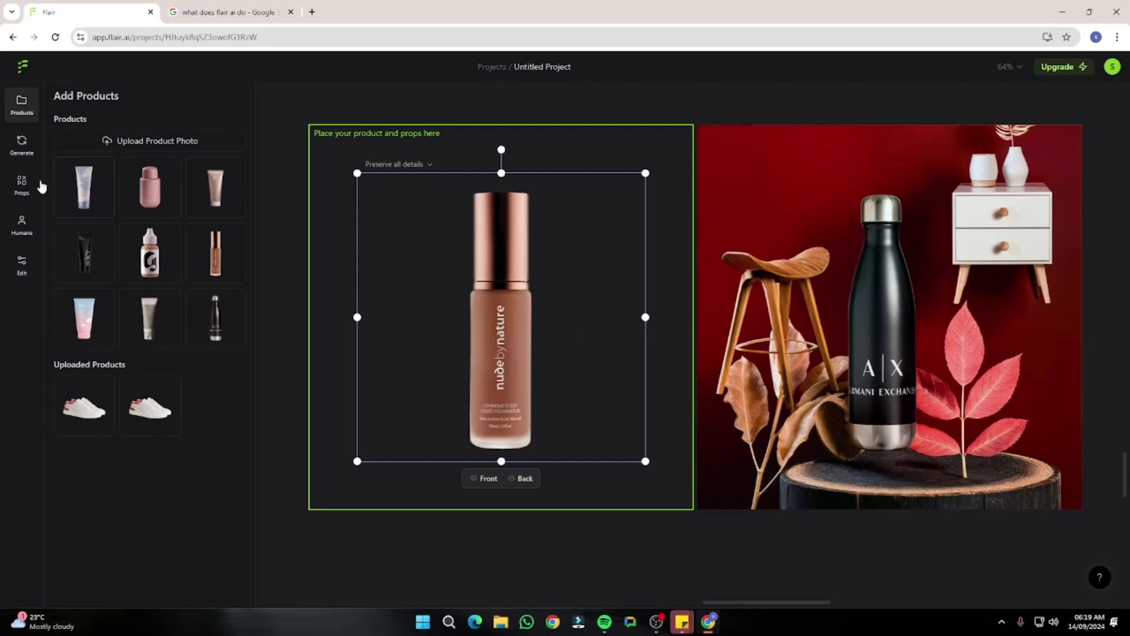
left_click(22, 184)
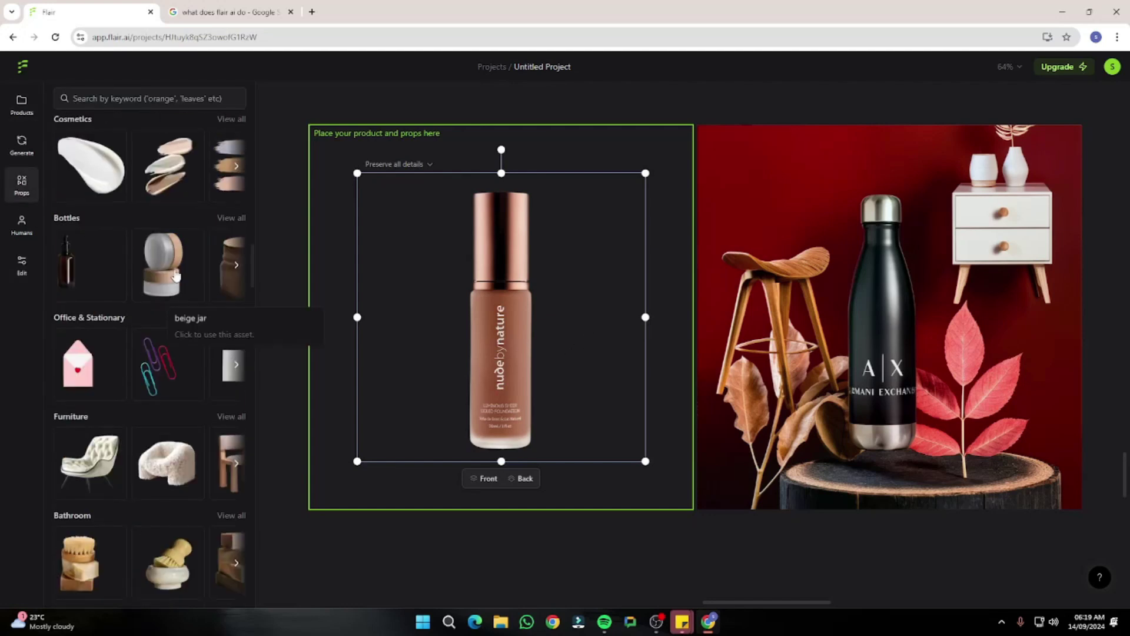
scroll(124, 257, "up", 15)
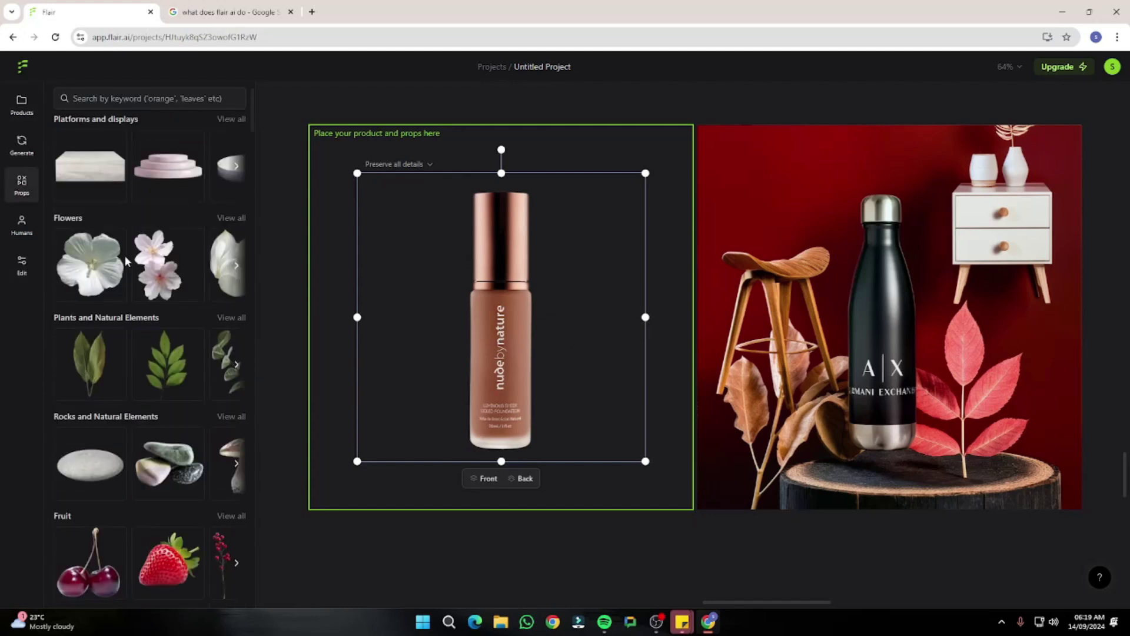
scroll(125, 256, "up", 1)
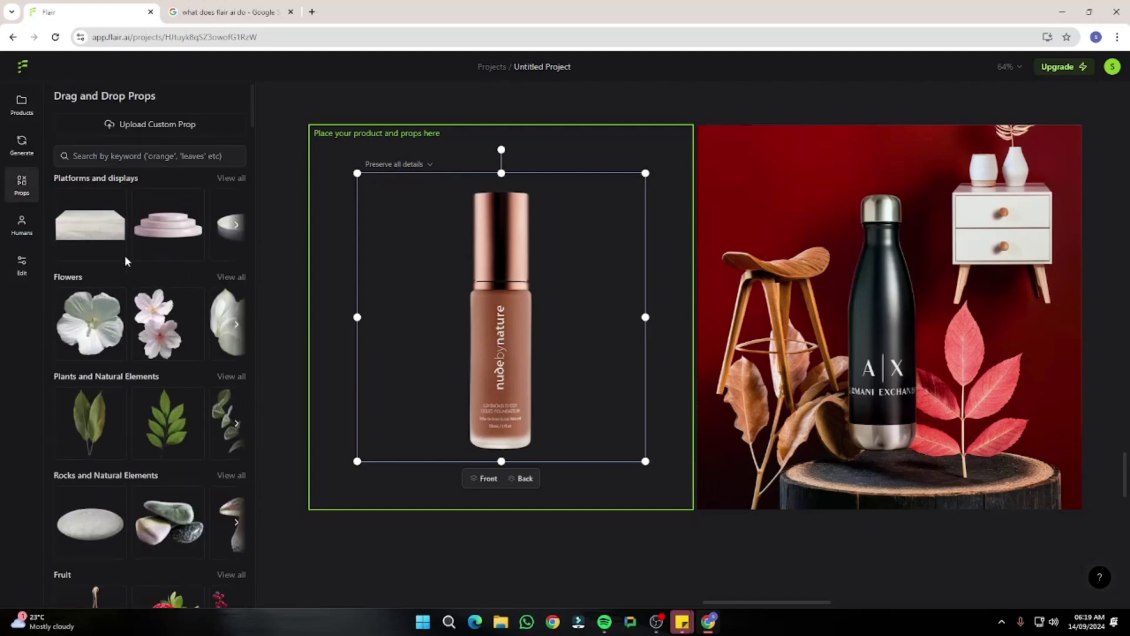
- Add the tiered pale-pink platform beneath the foundation bottle
left_click(230, 178)
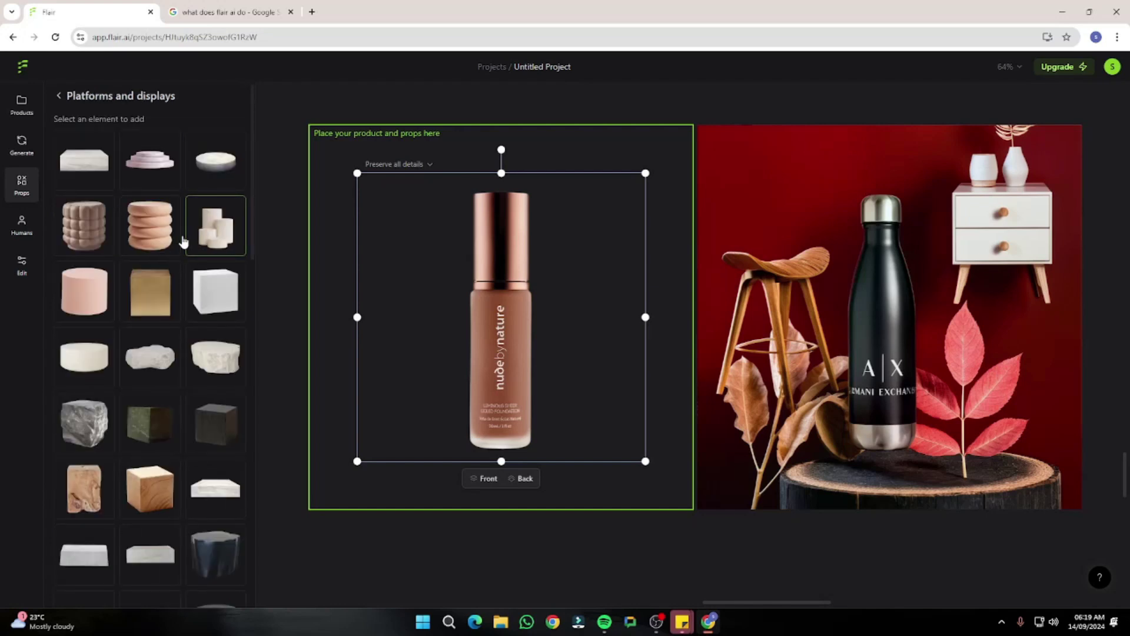
left_click(161, 170)
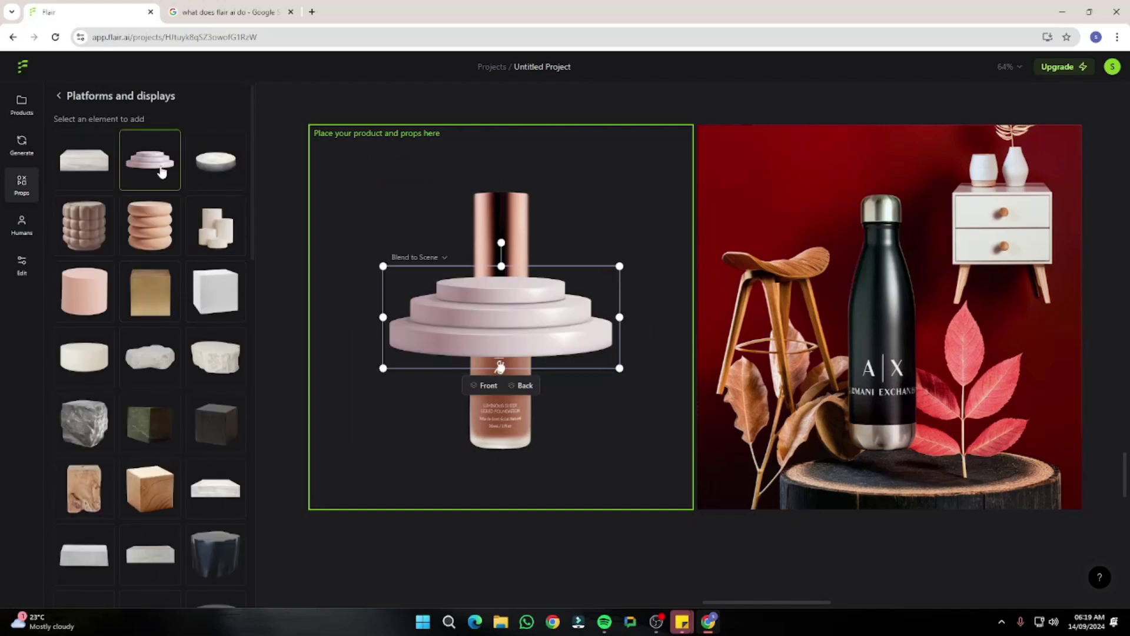
left_click_drag(482, 323, 484, 467)
mouse_move(505, 324)
left_mouse_down()
mouse_move(506, 296)
mouse_move(506, 307)
left_mouse_up()
left_click(521, 480)
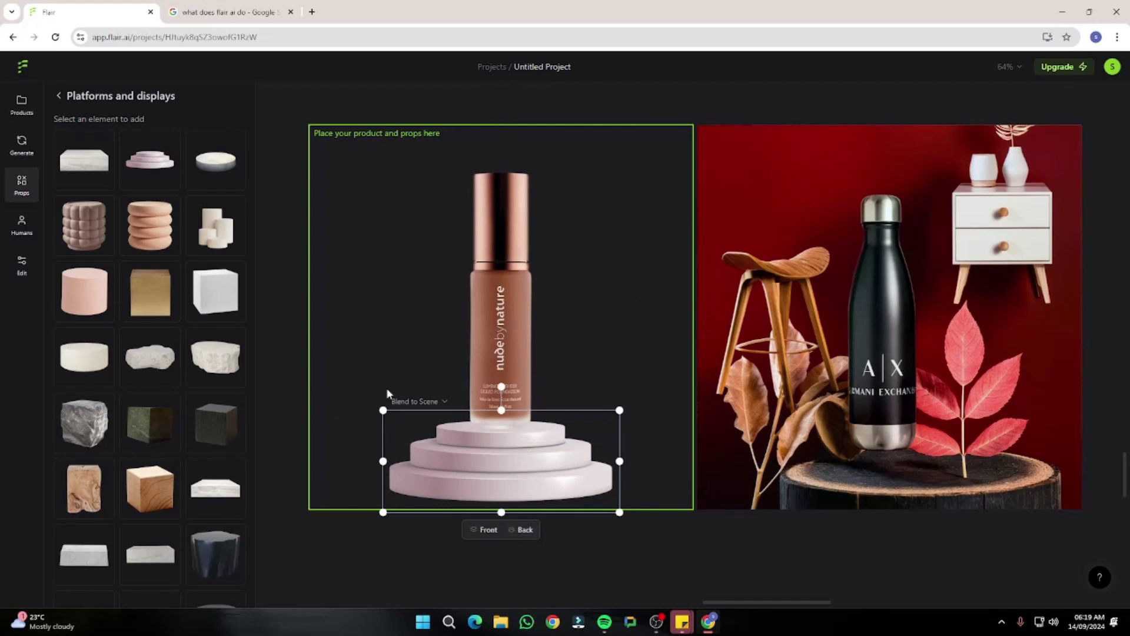
- Shrink the white blossom prop and tuck it at the bottle's front left on the platform
left_click(68, 101)
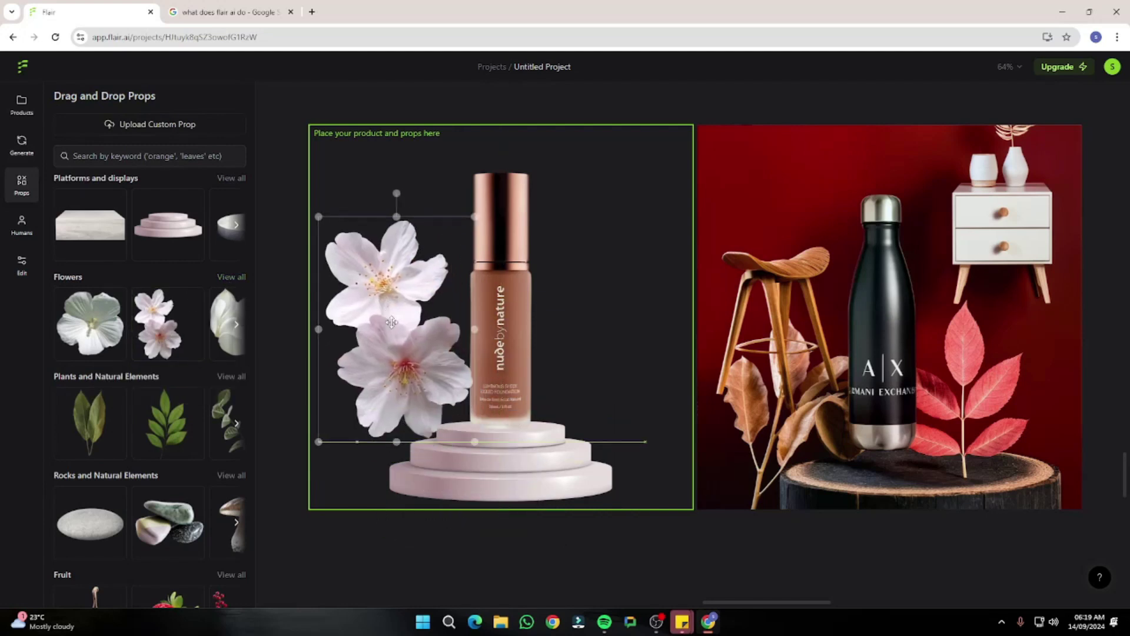
left_click_drag(318, 236, 336, 269)
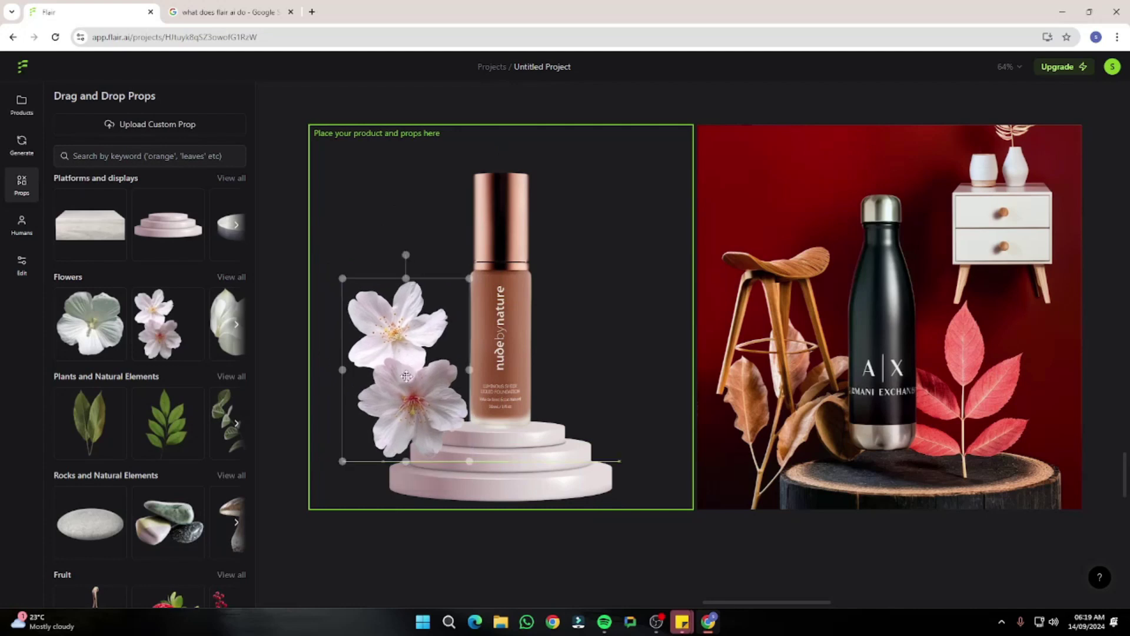
mouse_move(406, 376)
left_mouse_down()
mouse_move(389, 383)
mouse_move(396, 397)
left_mouse_up()
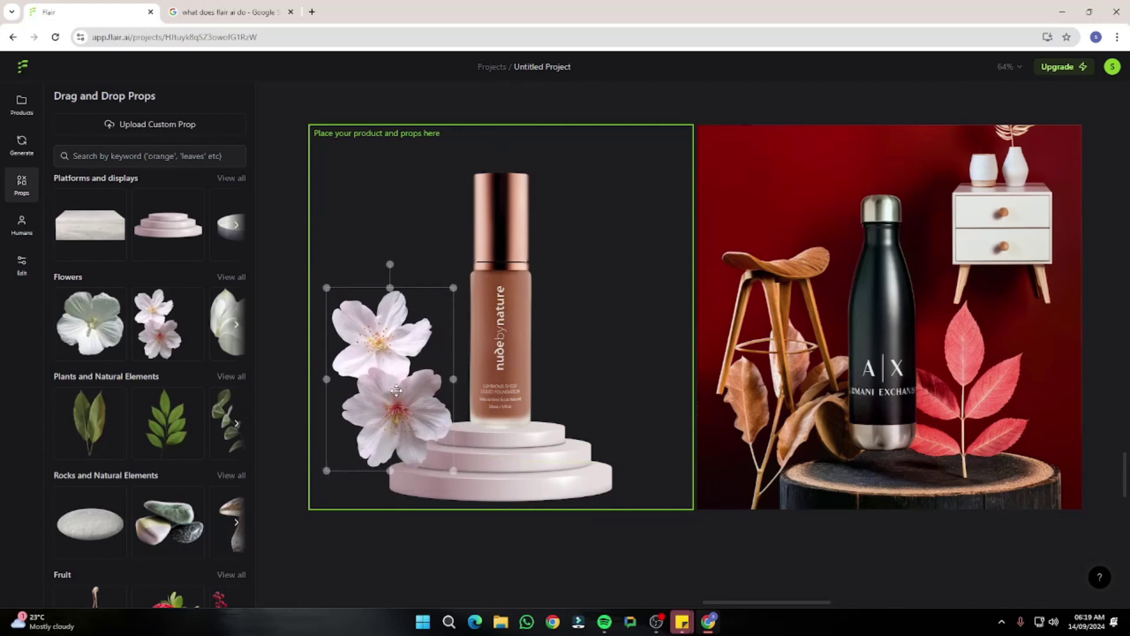
left_click(298, 318)
scroll(135, 288, "down", 10)
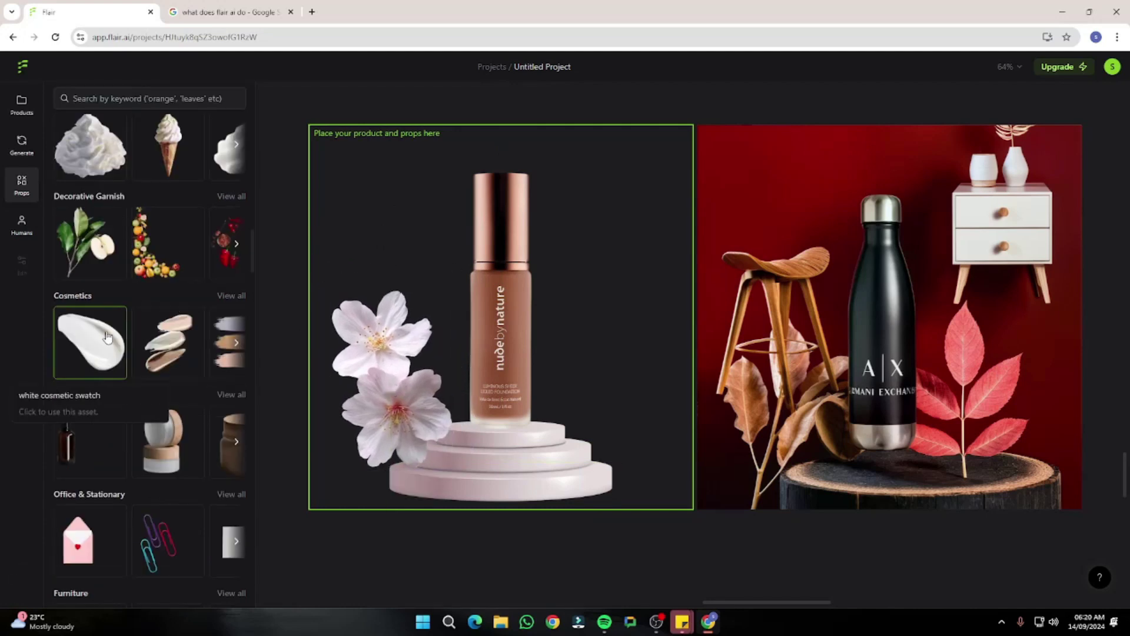
- Add the Cosmetics foundation swatch prop, shrink it, and place it top-left above the blossoms
left_click(233, 301)
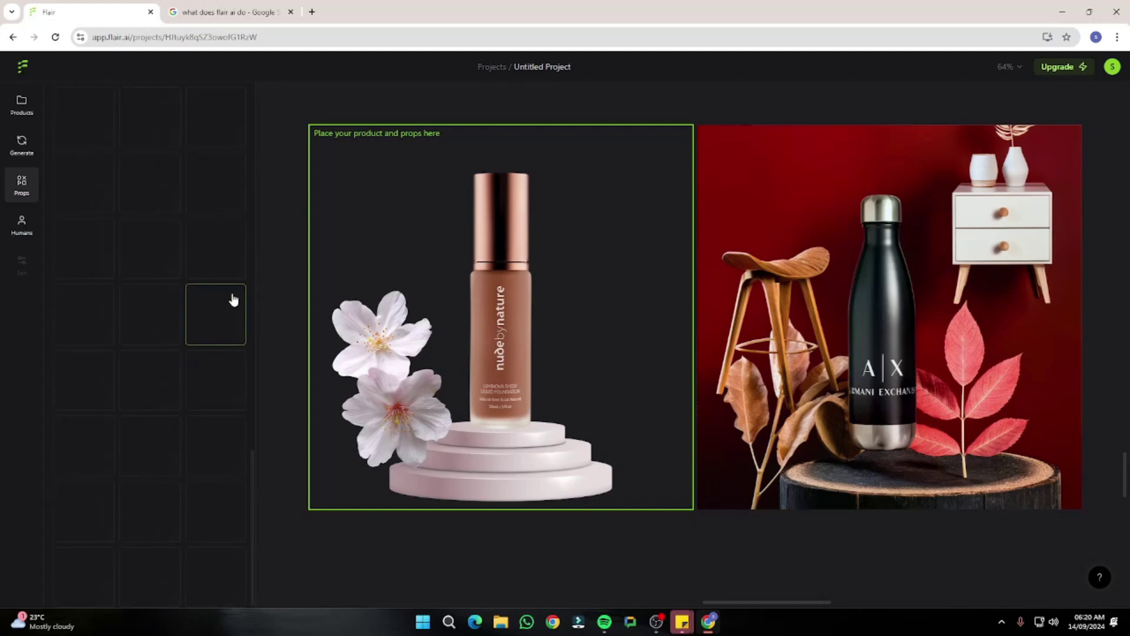
scroll(159, 389, "up", 6)
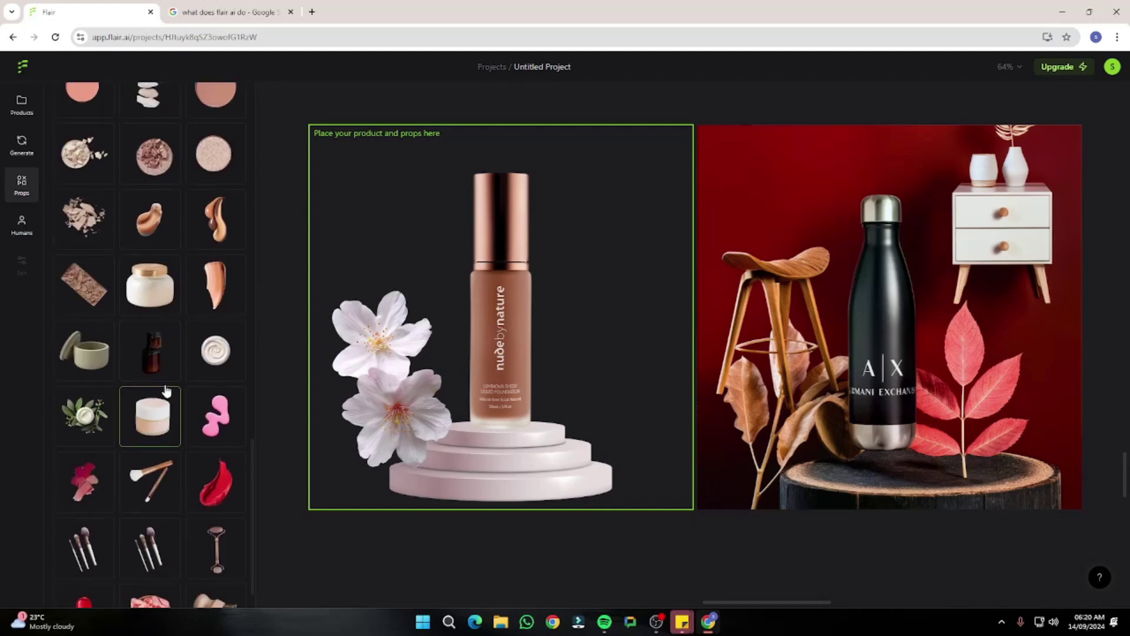
scroll(180, 297, "up", 12)
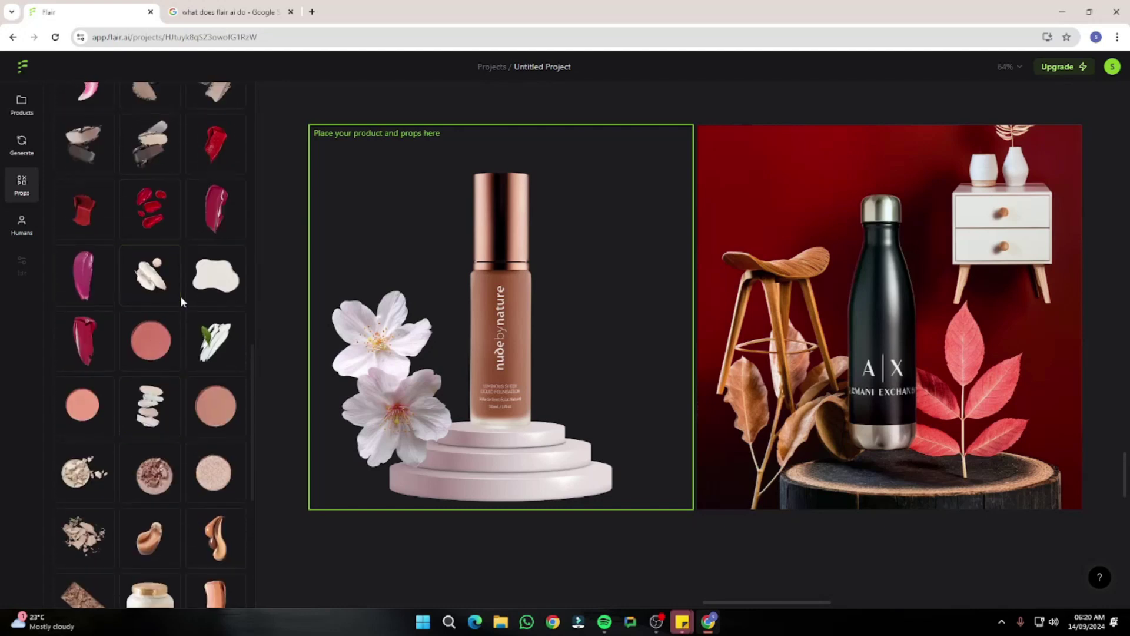
scroll(181, 297, "down", 2)
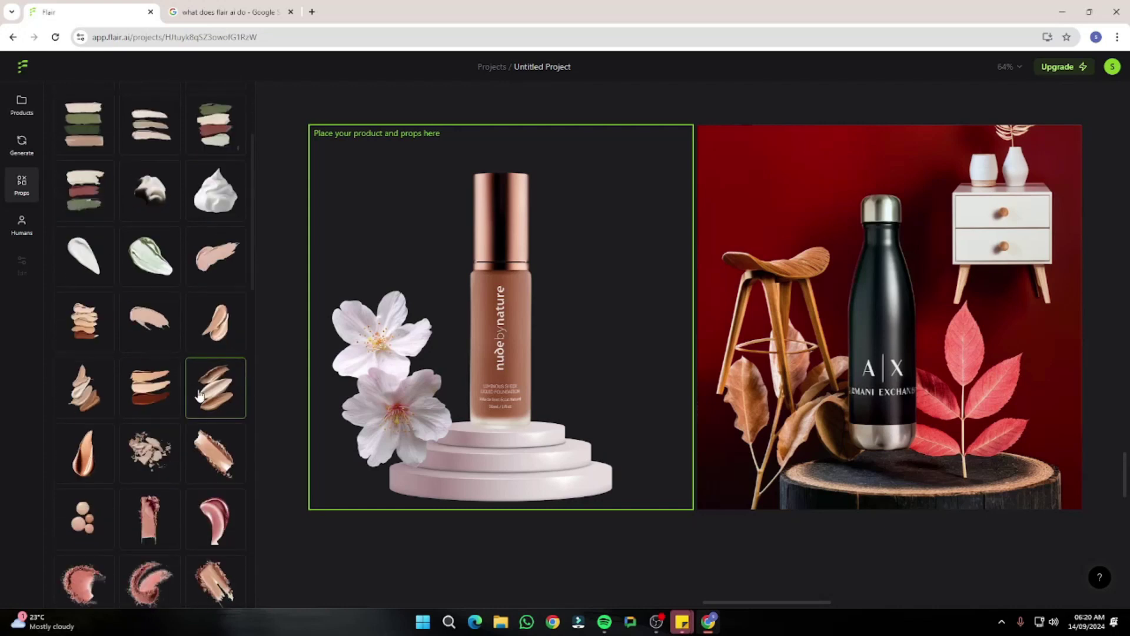
left_click(179, 403)
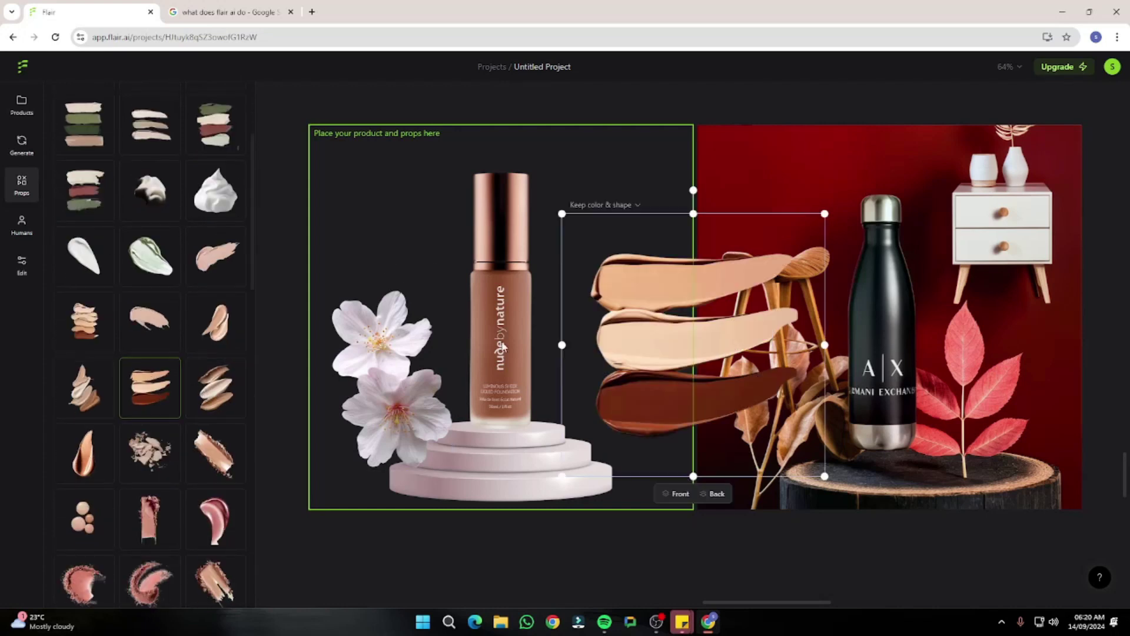
left_click_drag(570, 219, 687, 335)
left_click_drag(750, 401, 389, 219)
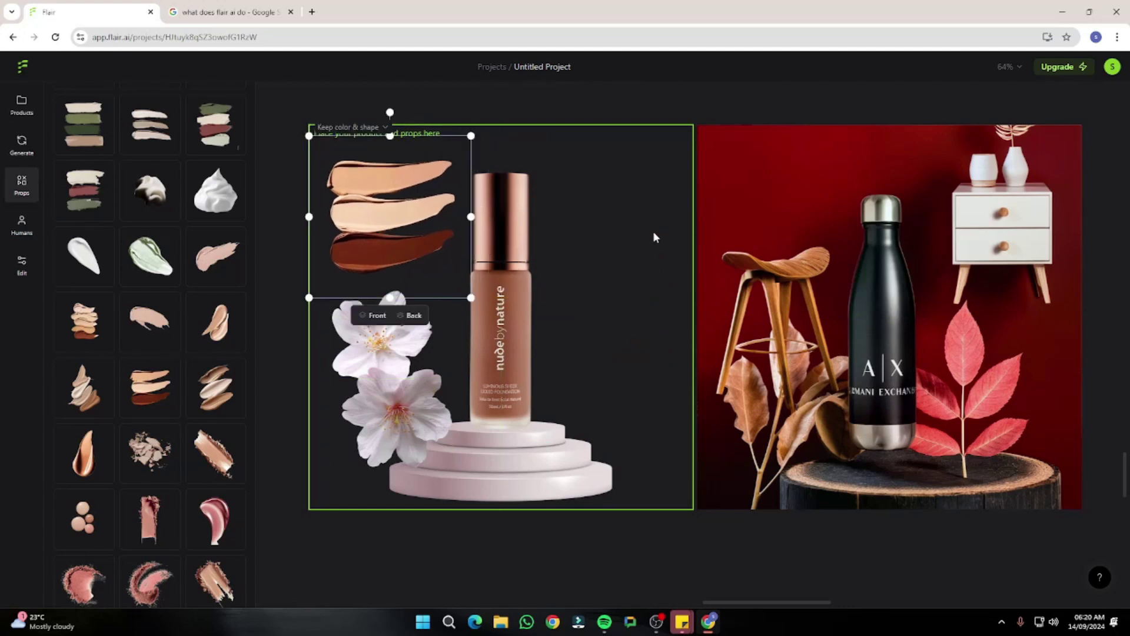
left_click(643, 192)
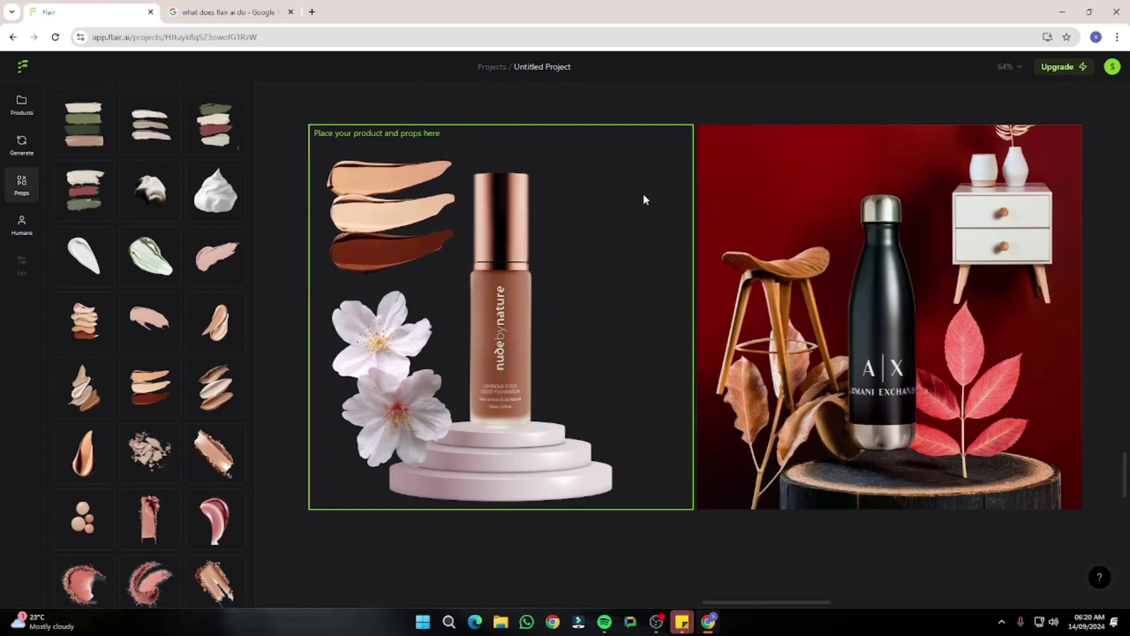
- Add a Female Skincare and Beauty Models portrait, resized and positioned right of the bottle
left_click(22, 227)
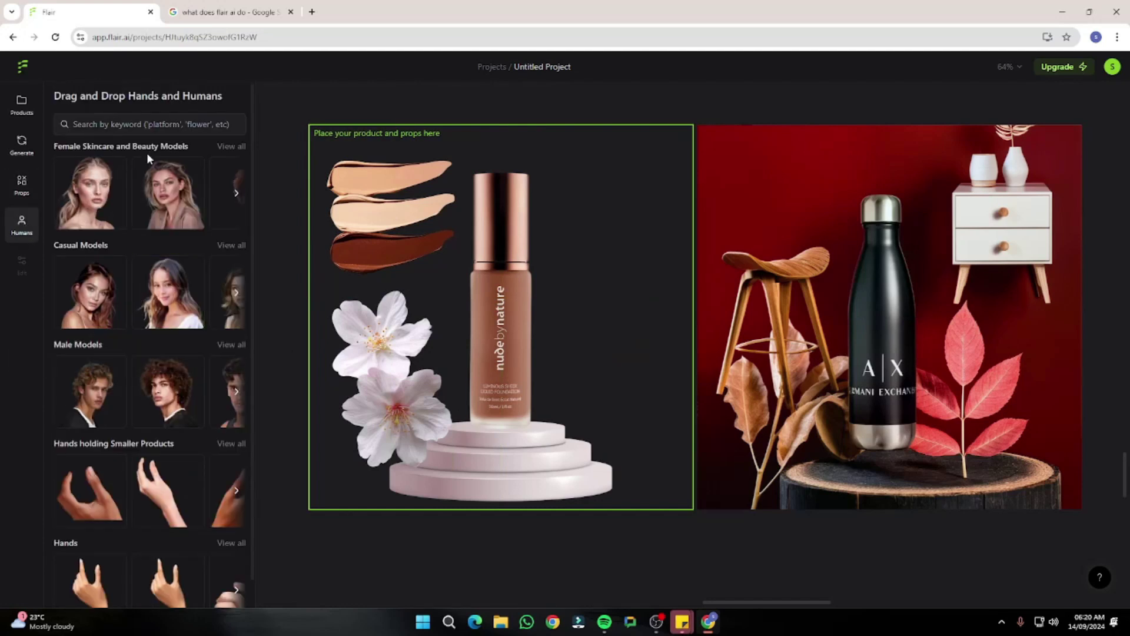
left_click(232, 146)
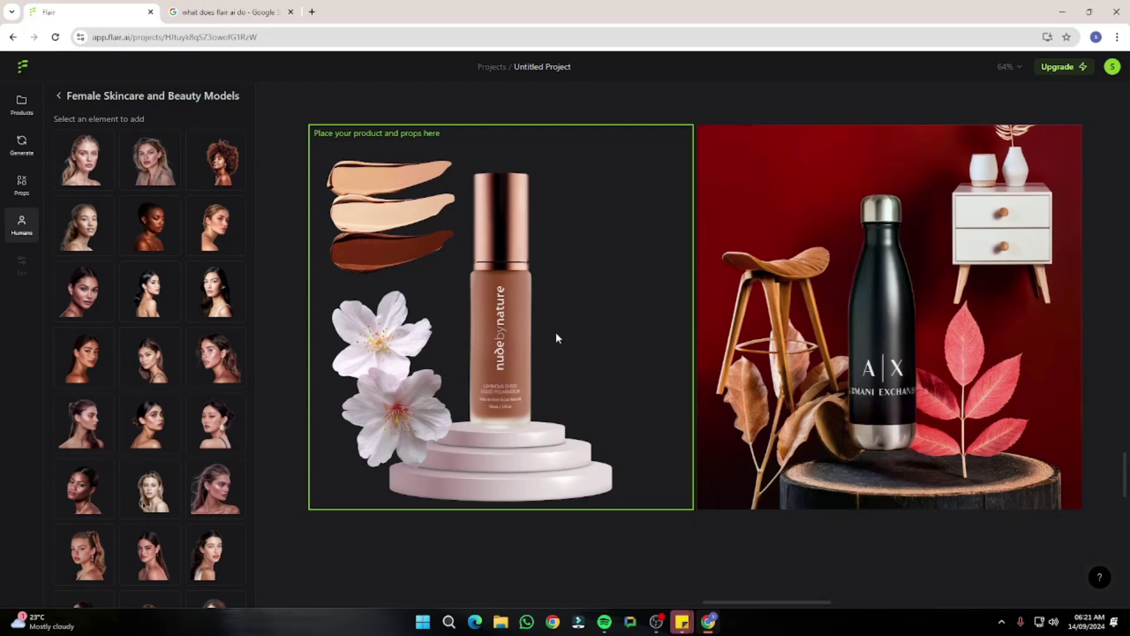
left_click_drag(500, 212, 594, 322)
left_click_drag(436, 125, 518, 207)
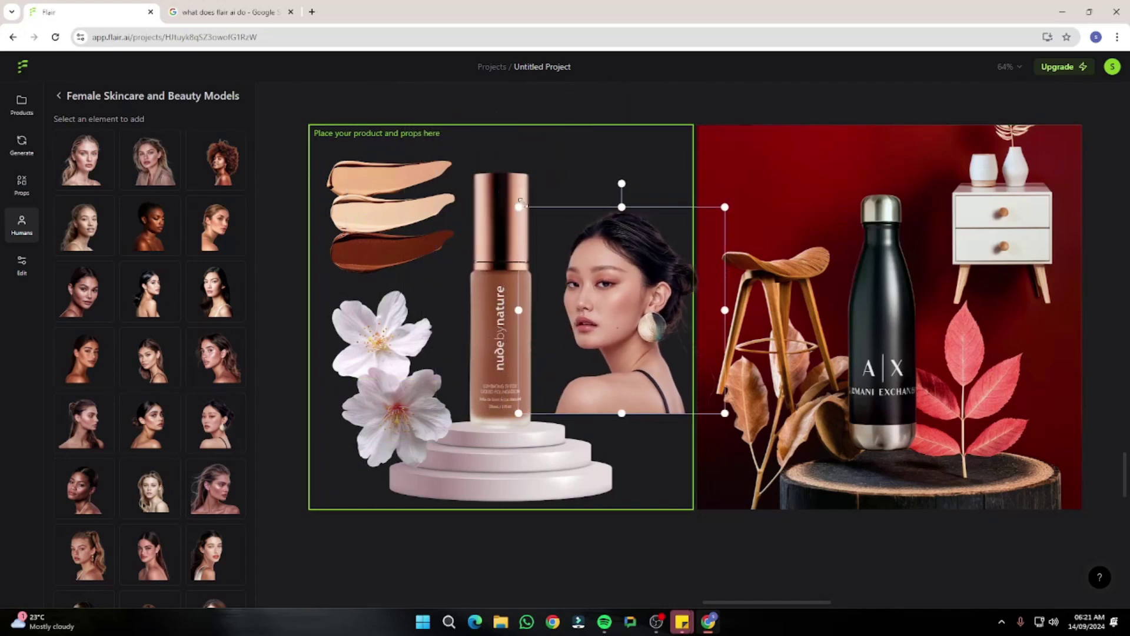
left_click_drag(596, 285, 586, 202)
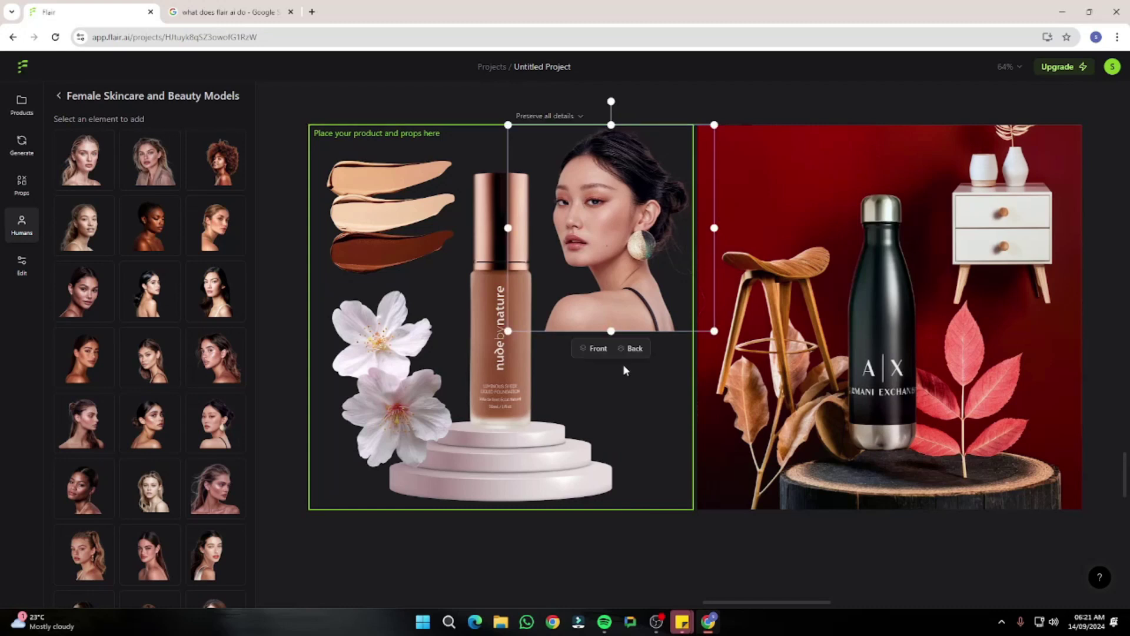
mouse_move(612, 248)
left_mouse_down()
mouse_move(617, 326)
mouse_move(618, 264)
left_mouse_up()
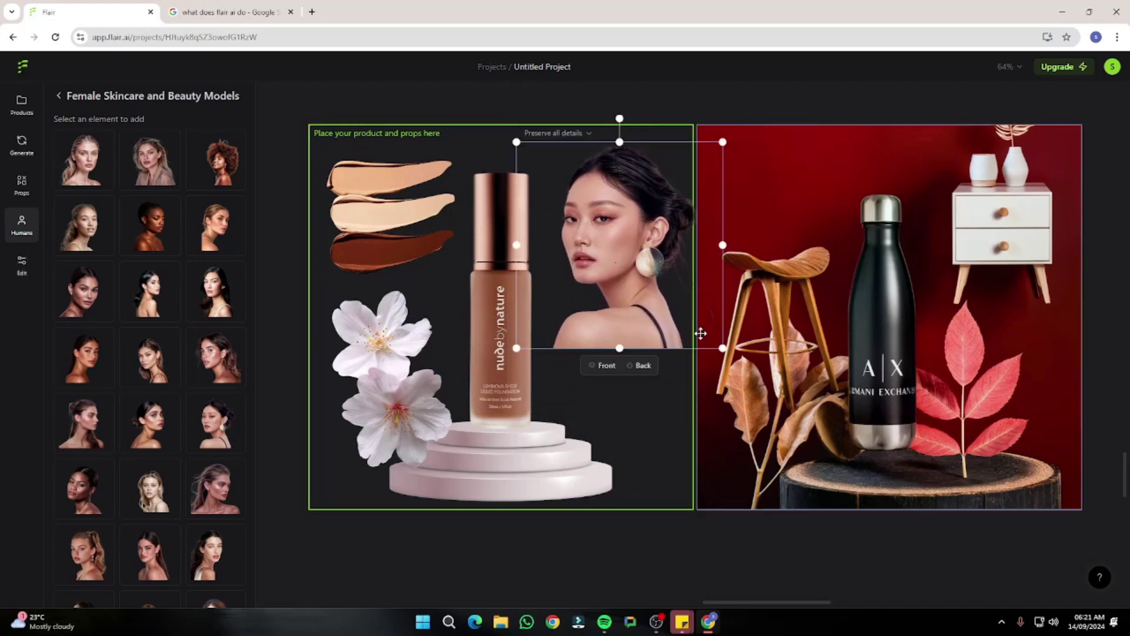
left_click(627, 424)
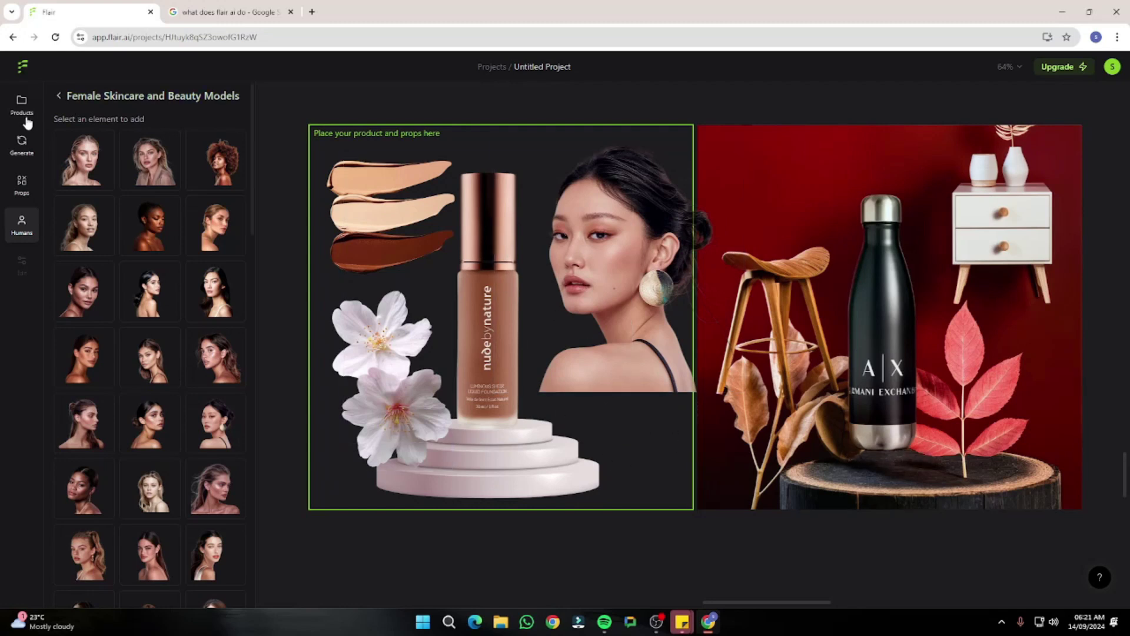
left_click(22, 160)
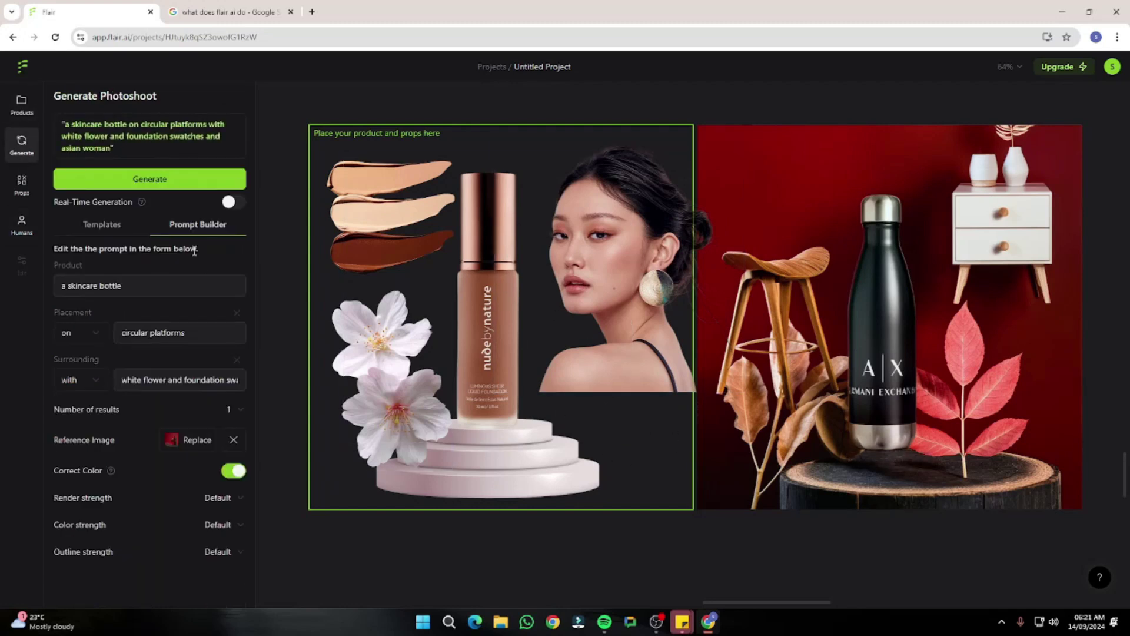
- Apply the Monochrome natural beige background template and review the prompt in Prompt Builder
left_click(121, 225)
left_click(237, 389)
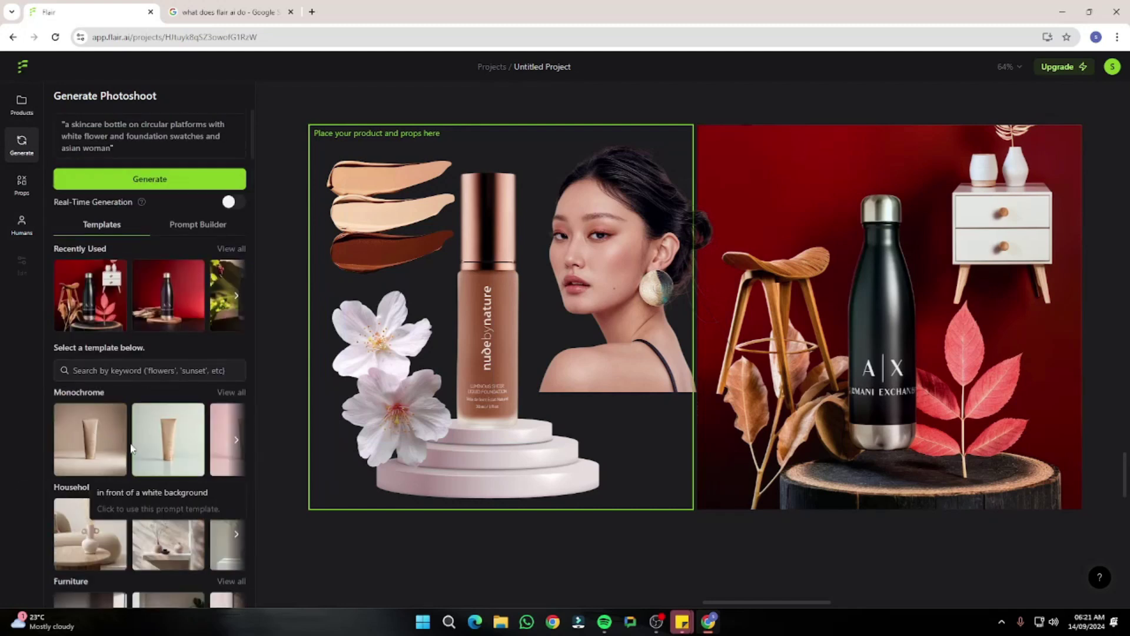
left_click(235, 393)
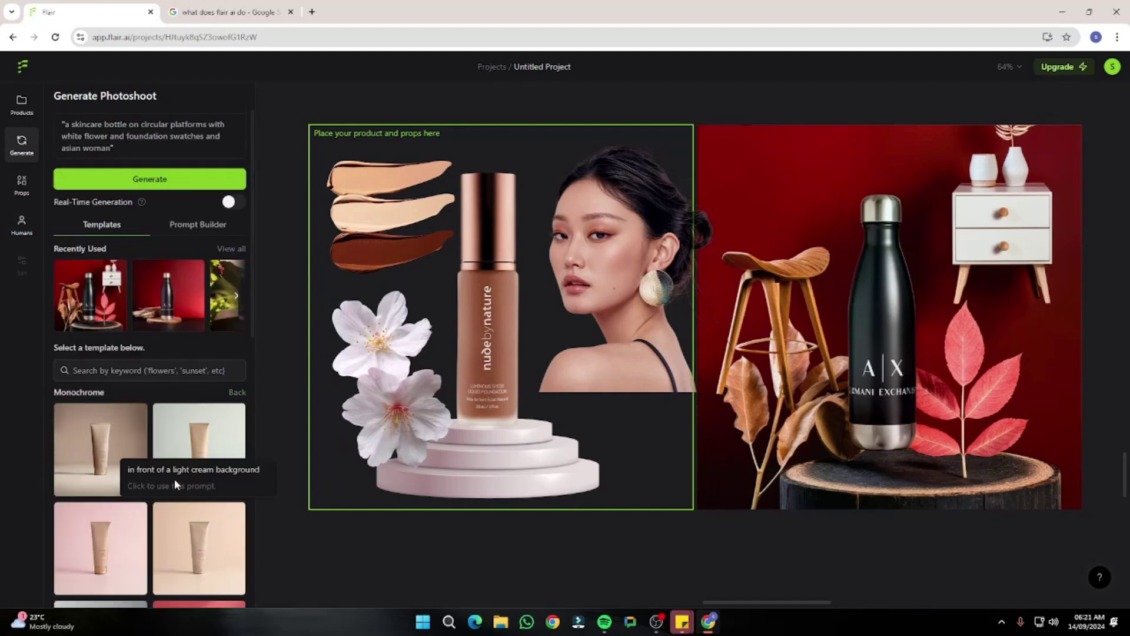
scroll(198, 486, "down", 3)
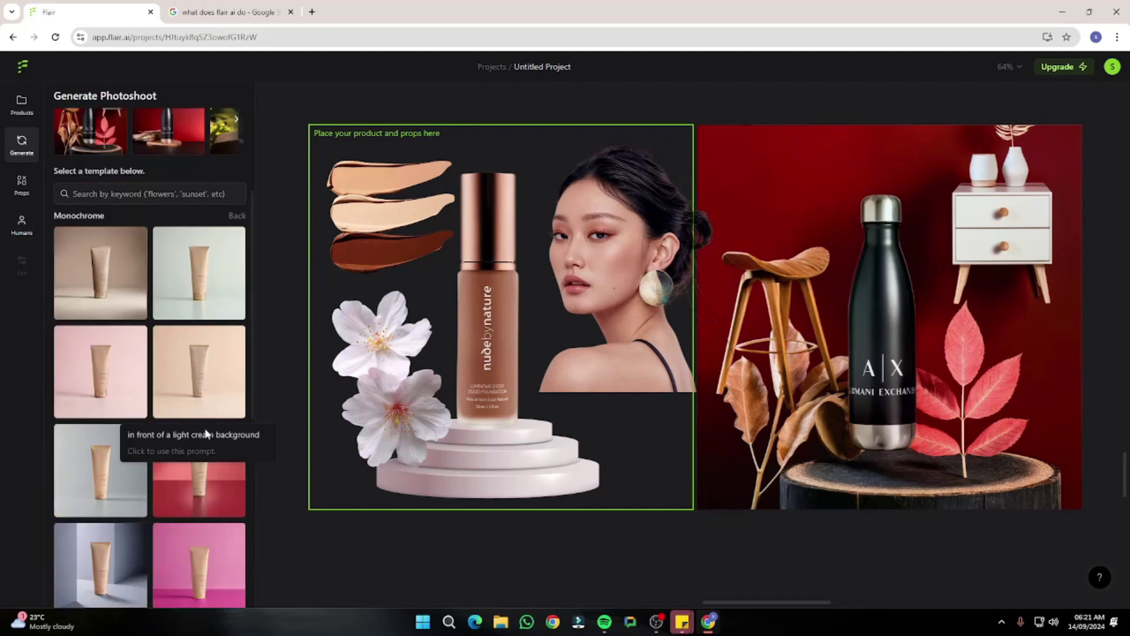
scroll(171, 471, "down", 5)
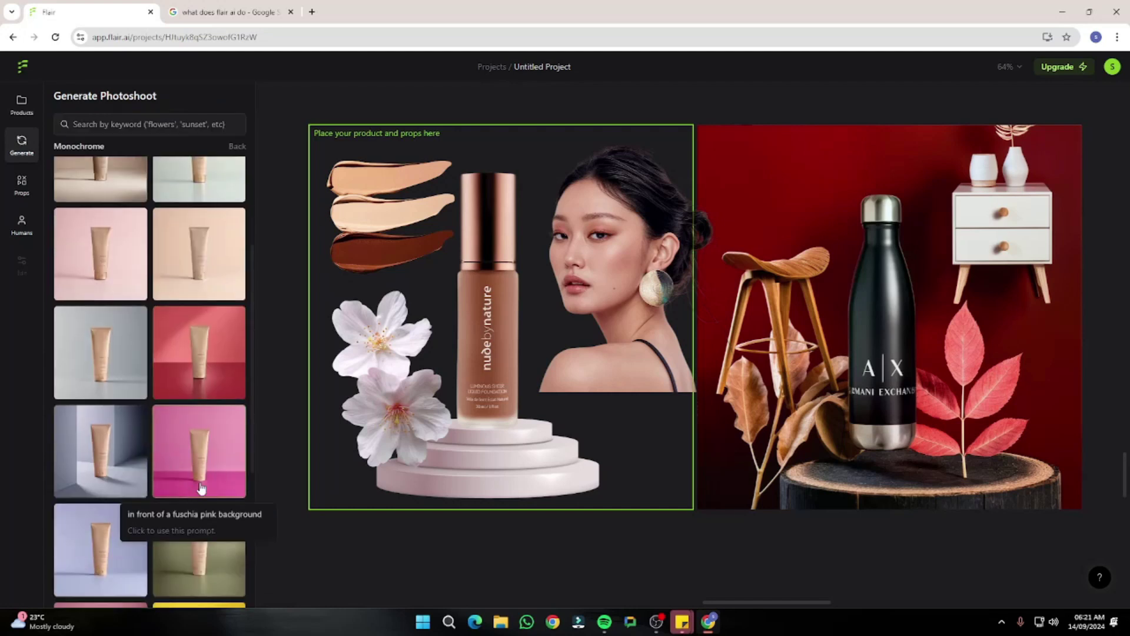
scroll(165, 471, "up", 6)
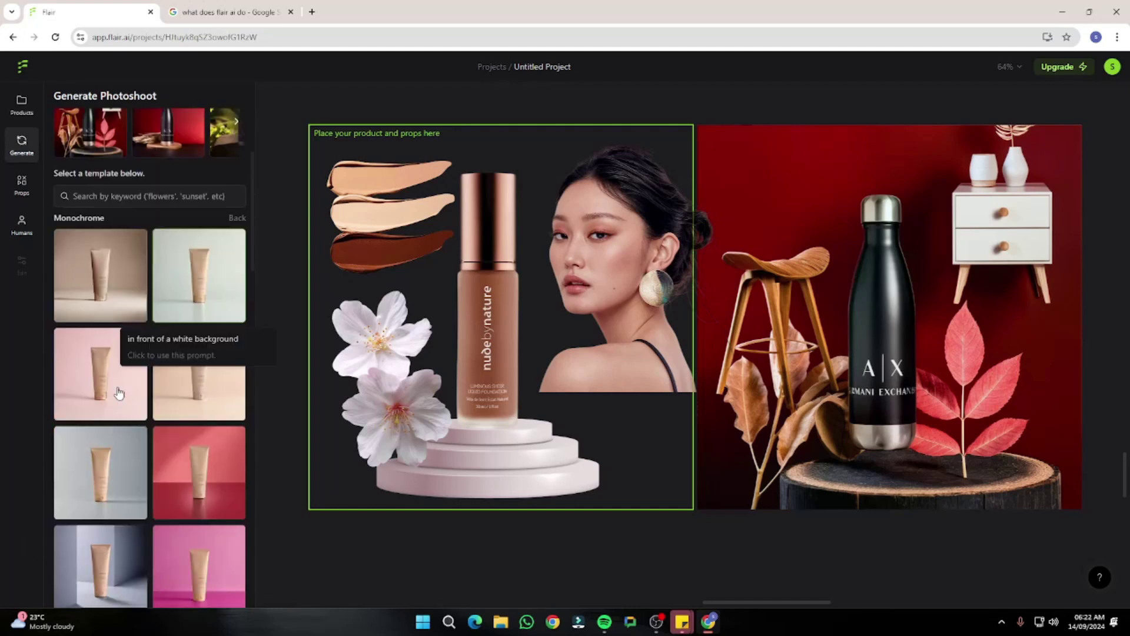
left_click(126, 309)
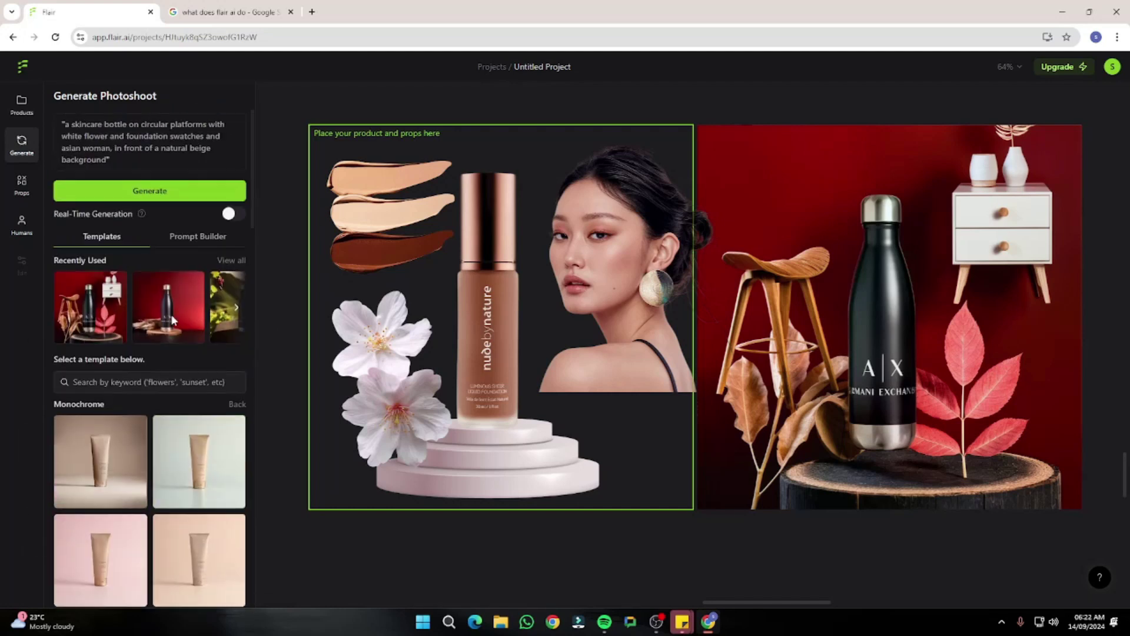
left_click(209, 238)
scroll(141, 499, "down", 1)
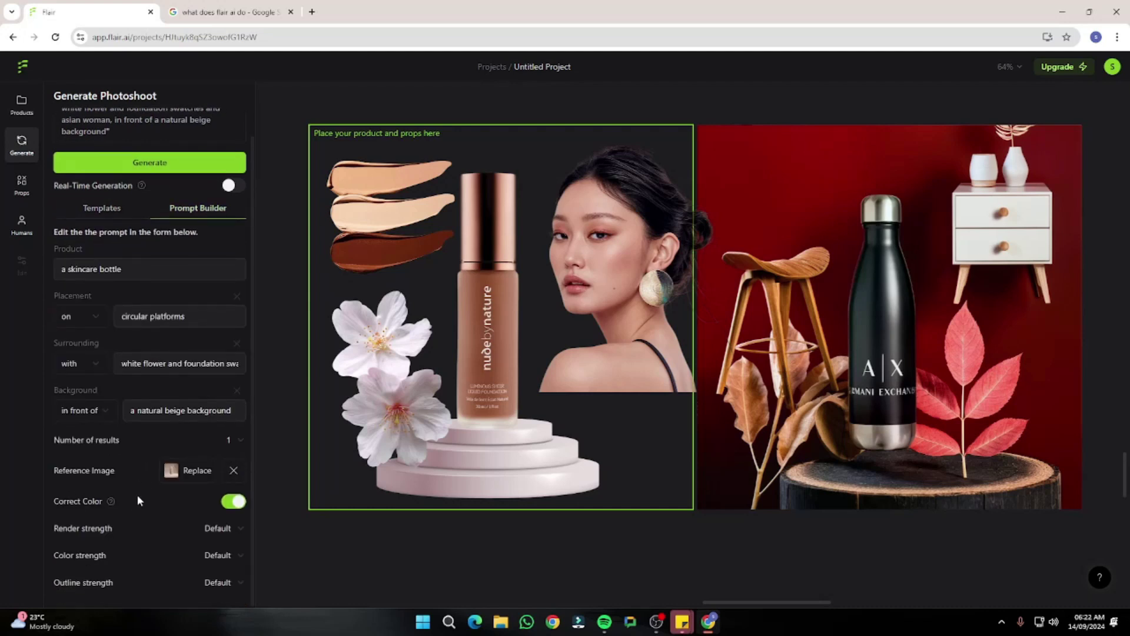
scroll(137, 501, "up", 1)
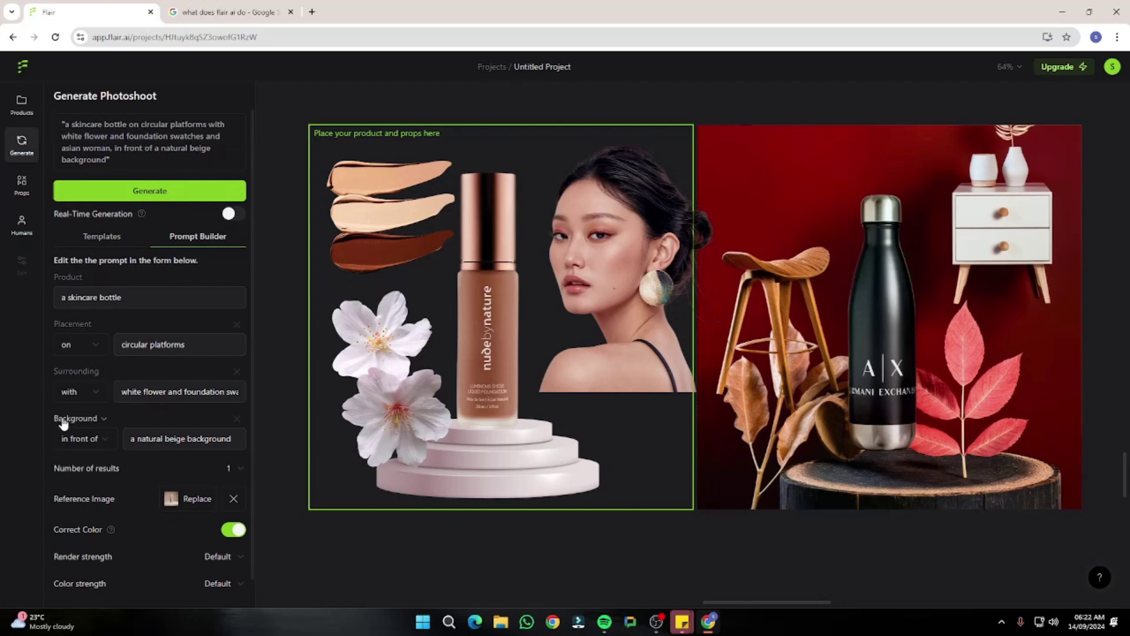
scroll(77, 448, "down", 1)
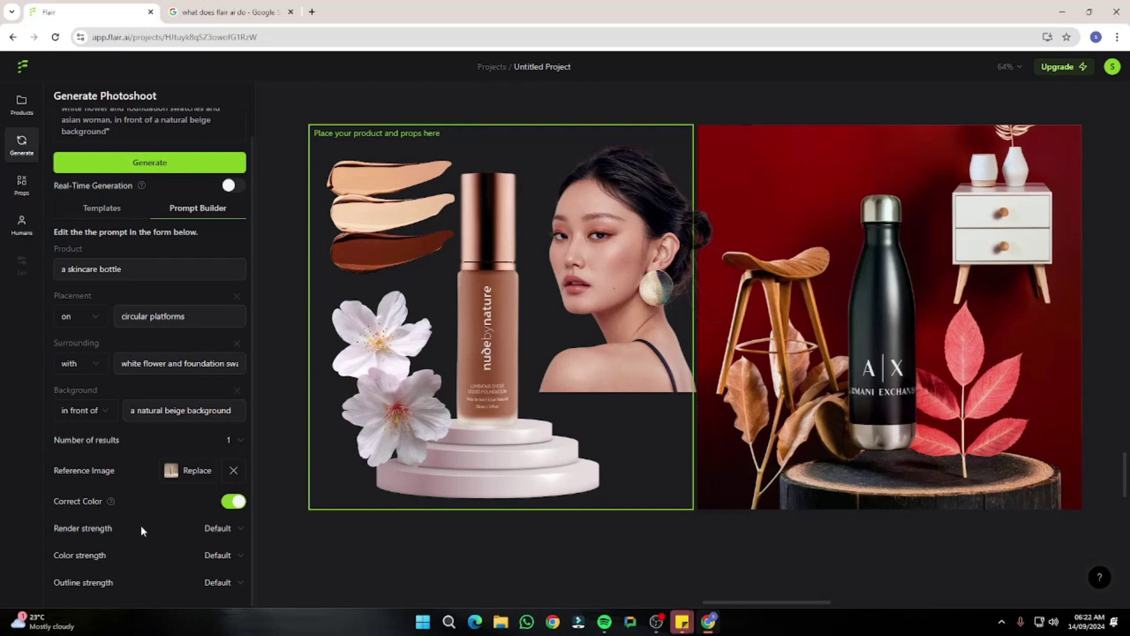
scroll(171, 518, "up", 1)
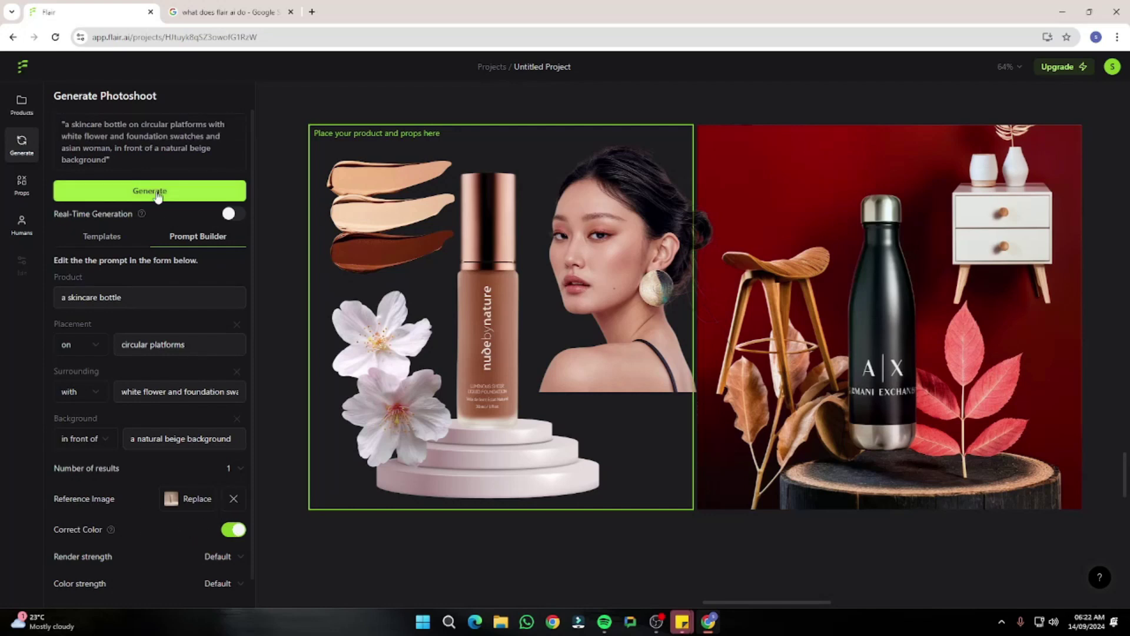
- Generate the beige-backdrop foundation photoshoot and wait for the render to appear
left_click(158, 196)
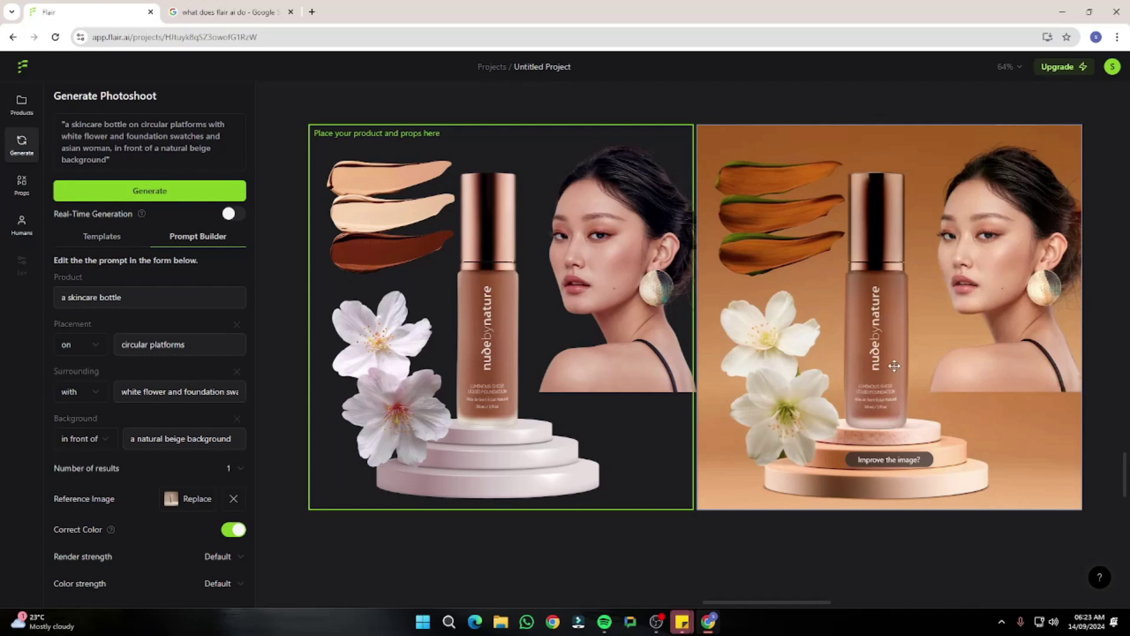